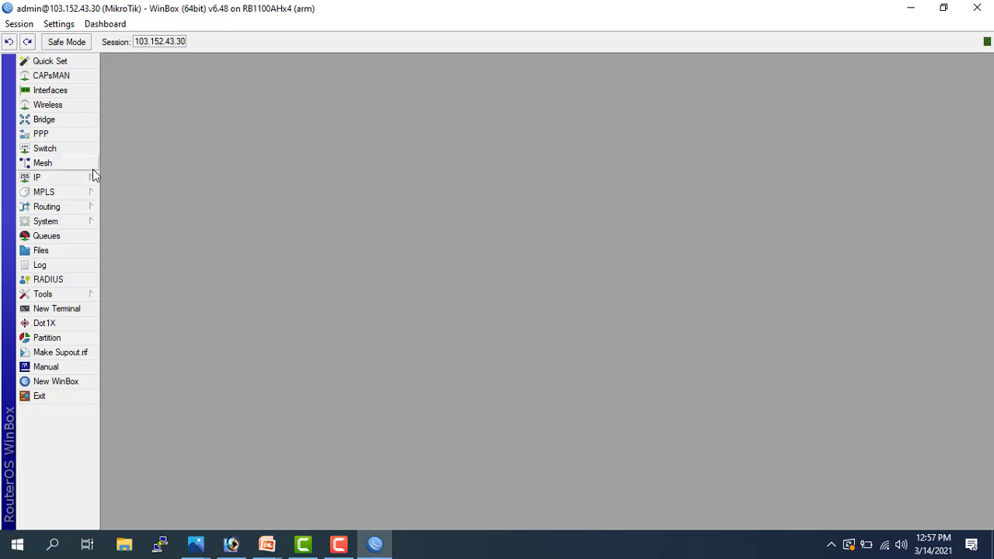
# Enlarge the whole interface by zooming in two levels
pyautogui.click(68, 181)
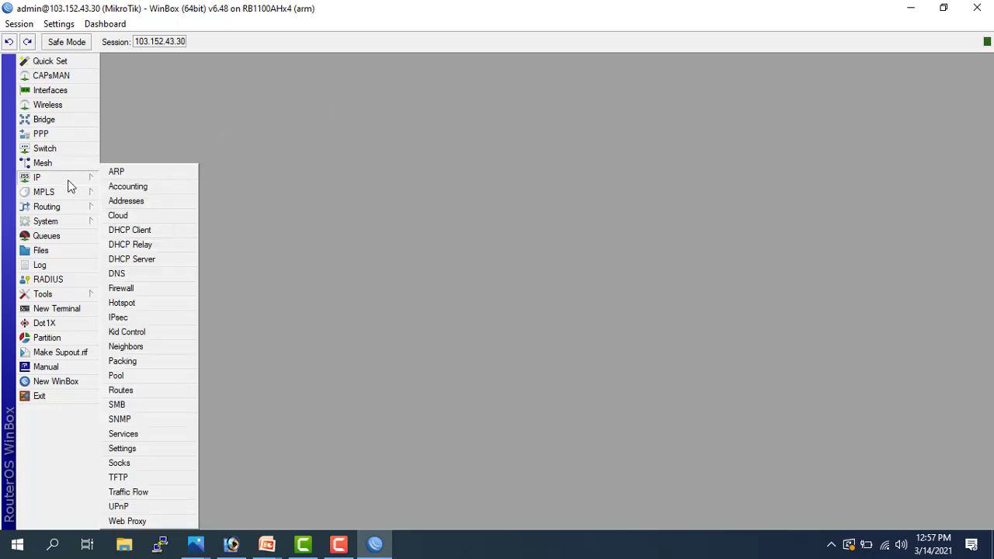
pyautogui.click(58, 23)
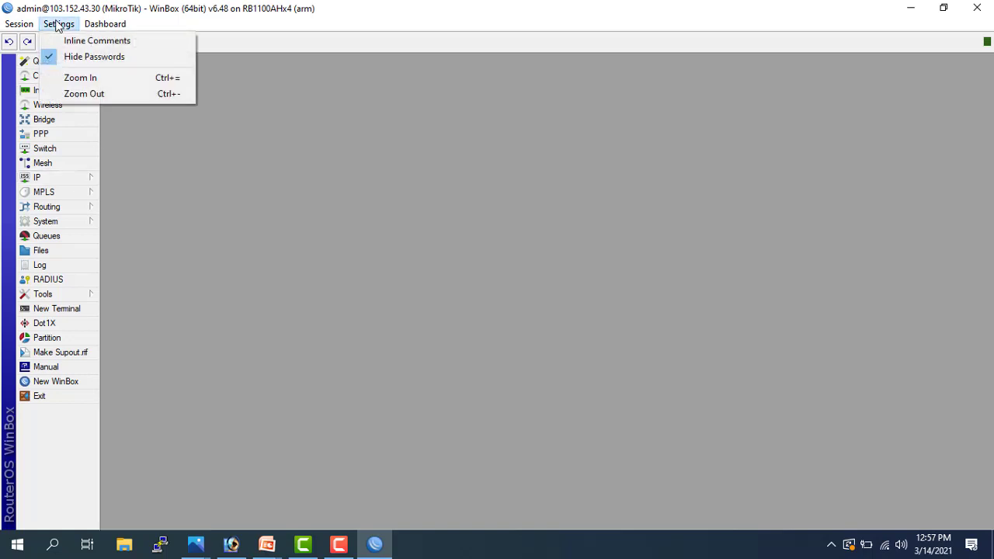
pyautogui.click(76, 78)
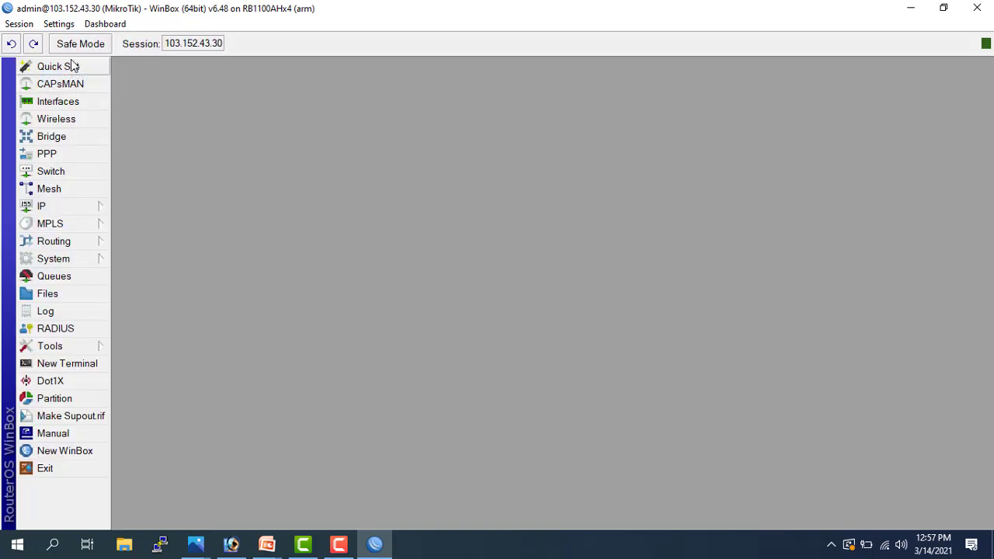
pyautogui.click(61, 24)
pyautogui.click(78, 77)
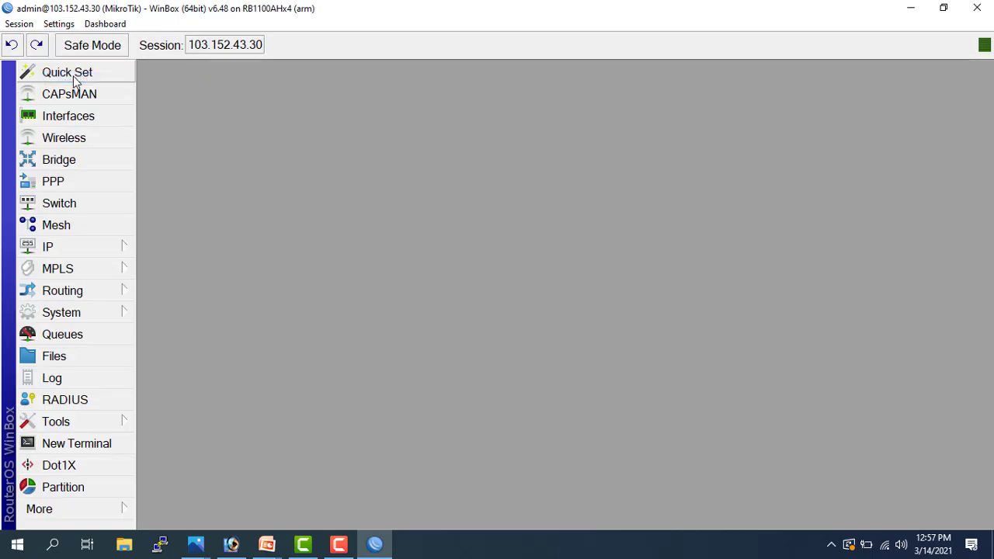
# Open the firewall's mangle rules, select the entire rule list for review, and clear the selection
pyautogui.click(80, 249)
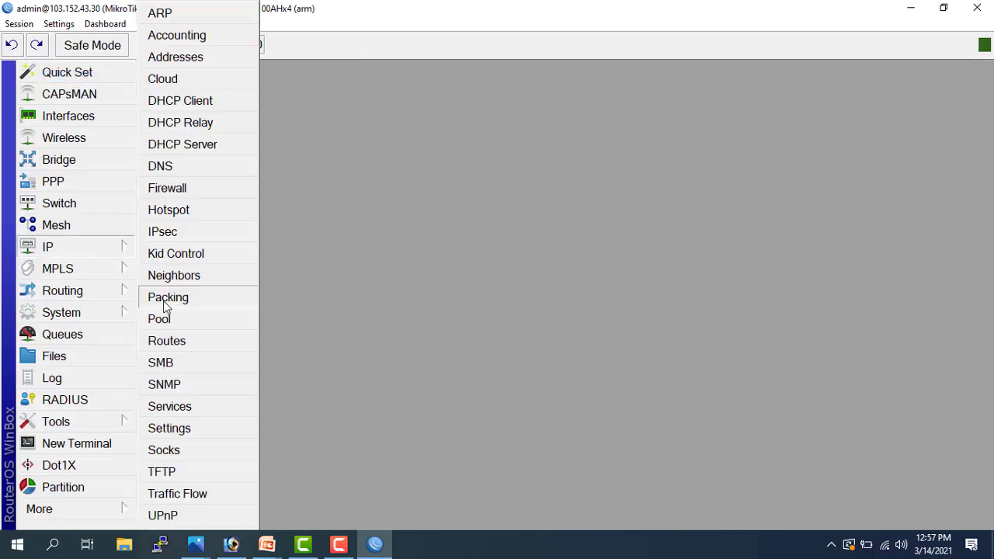
pyautogui.click(172, 189)
pyautogui.click(234, 168)
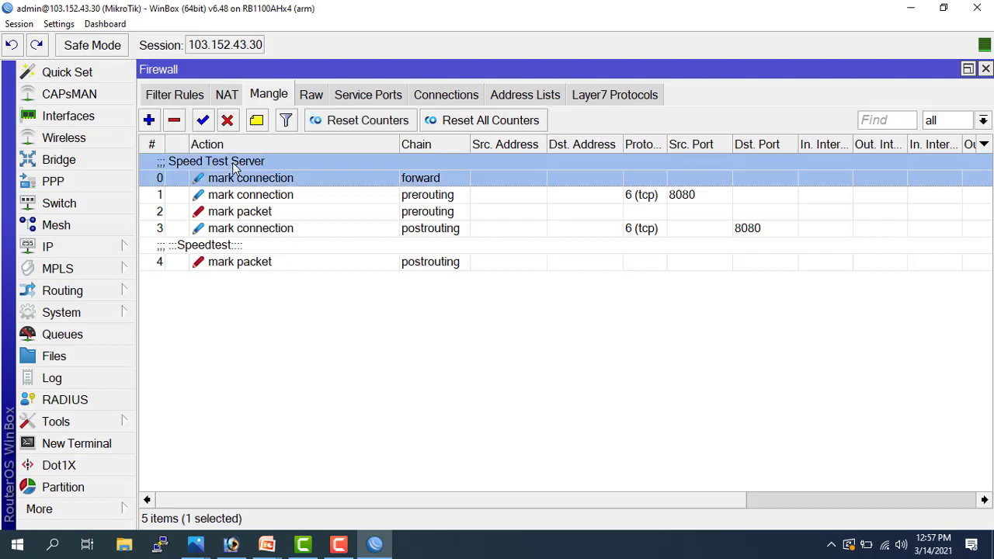
pyautogui.hotkey('shift', 'Down')
pyautogui.hotkey('shift', 'Down')
pyautogui.hotkey('shift', 'Down')
pyautogui.hotkey('shift', 'Down')
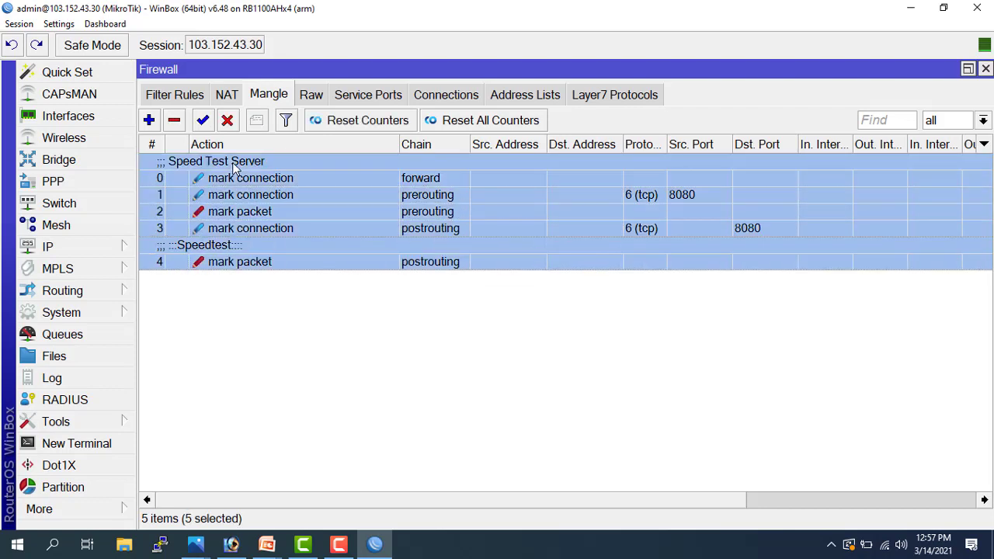
pyautogui.click(251, 307)
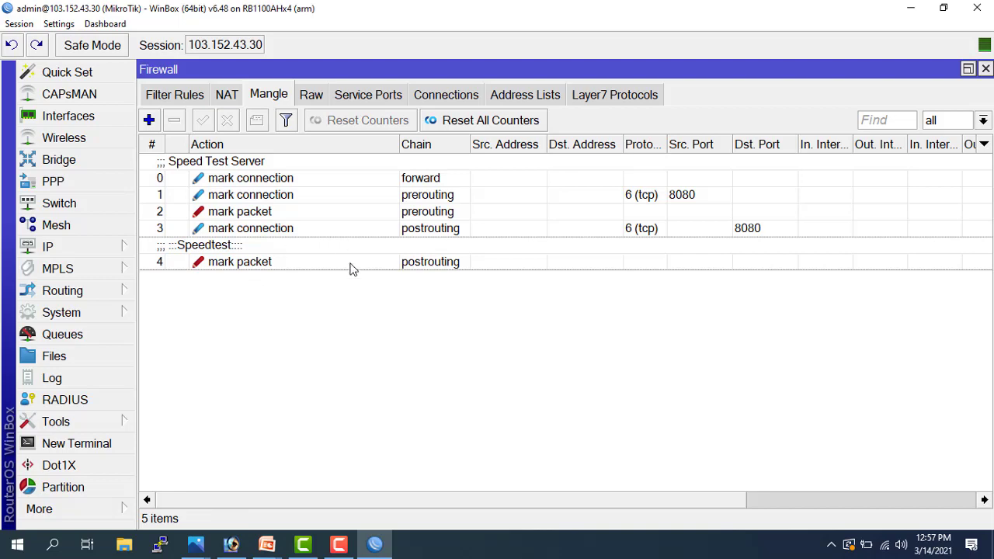
# Inspect the source address list in the forward mark connection rule's advanced settings, and close the rule without saving
pyautogui.doubleClick(271, 179)
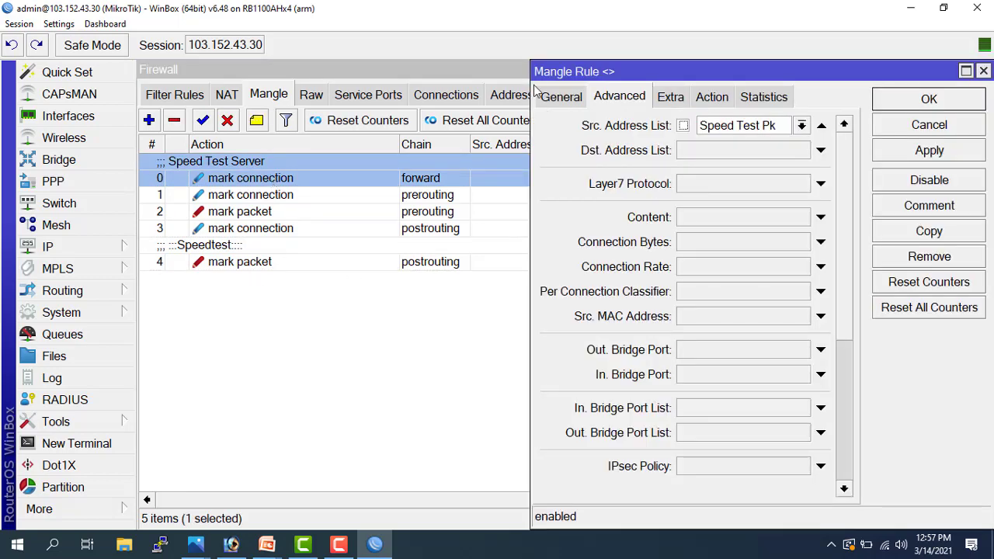
pyautogui.moveTo(780, 125); pyautogui.dragTo(698, 132)
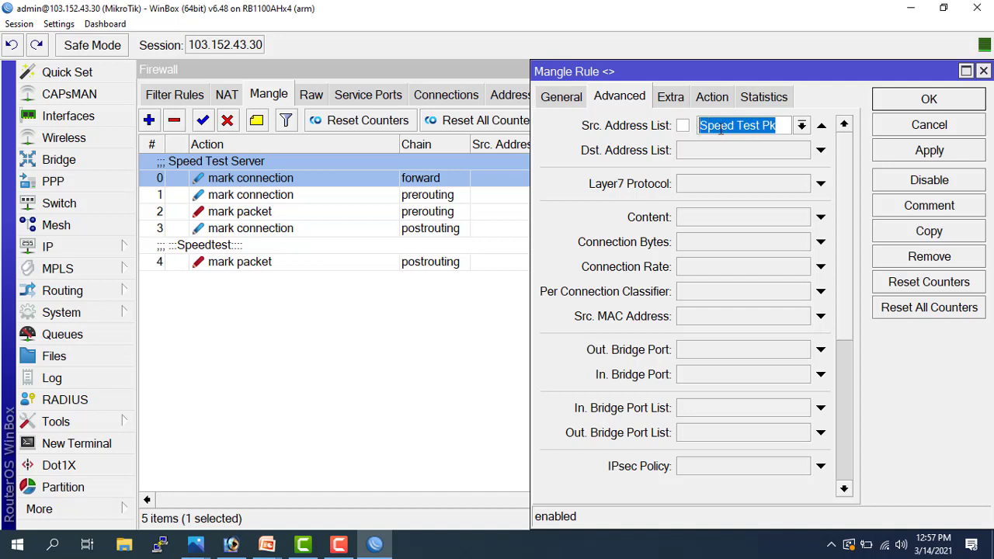
pyautogui.click(706, 186)
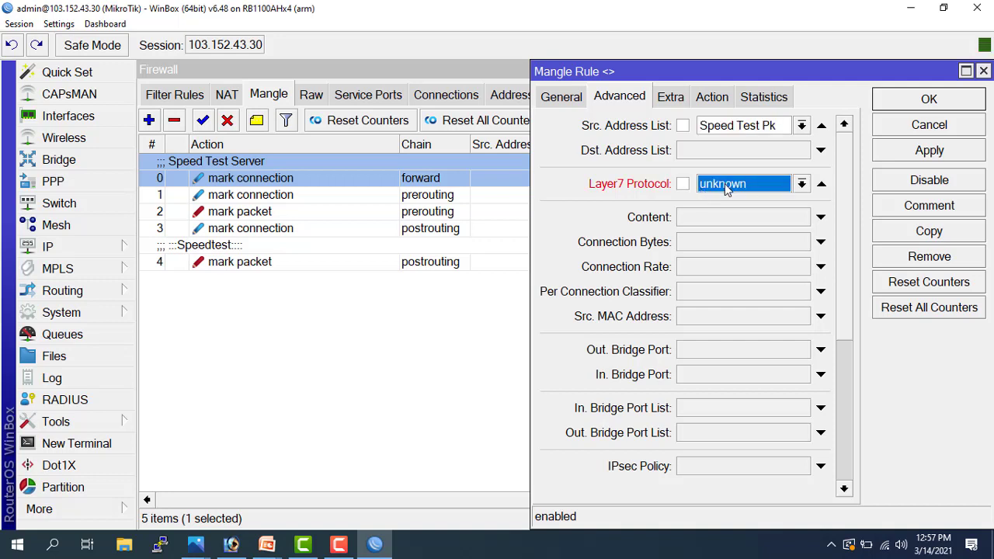
pyautogui.click(821, 184)
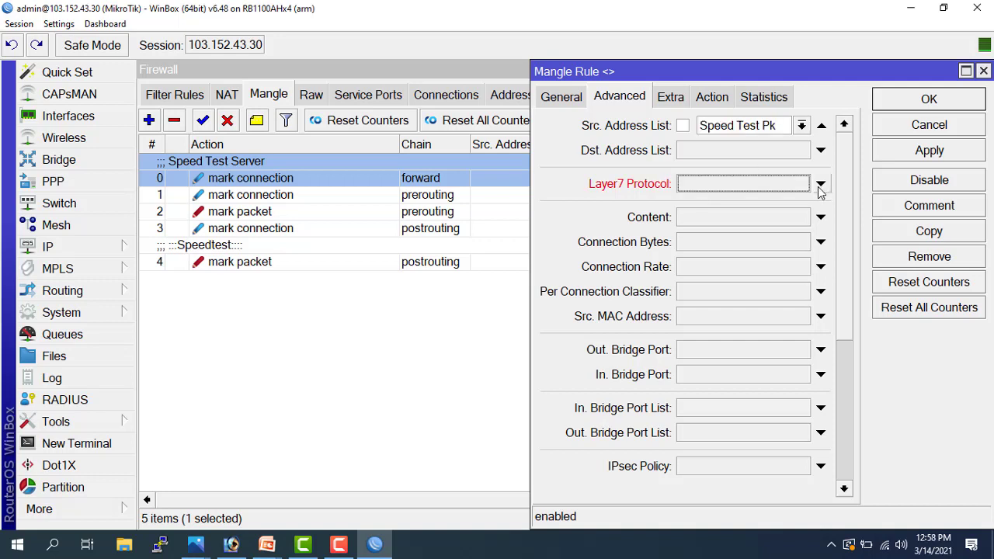
pyautogui.click(890, 126)
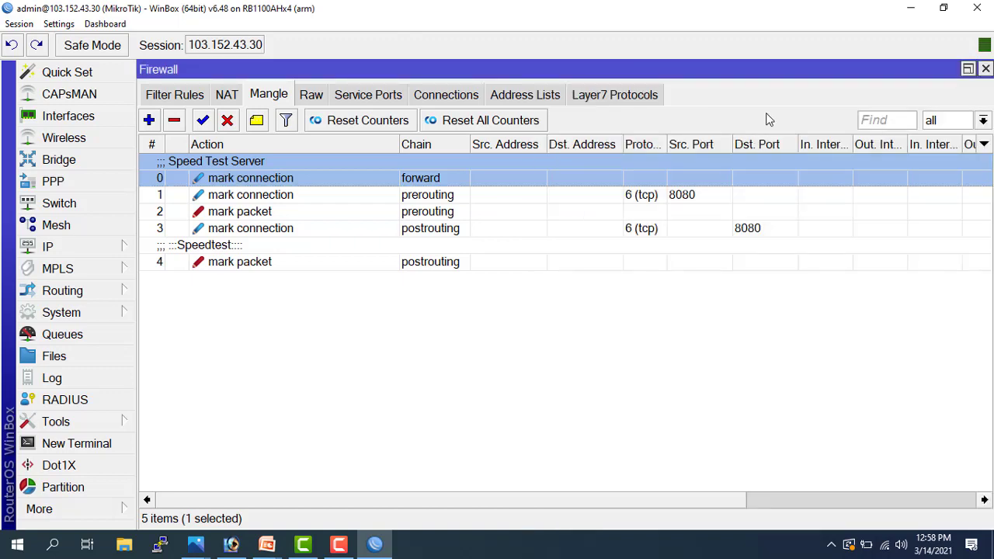
# Review the firewall address list entries for Speed Test Pk and return to the mangle rules
pyautogui.click(538, 100)
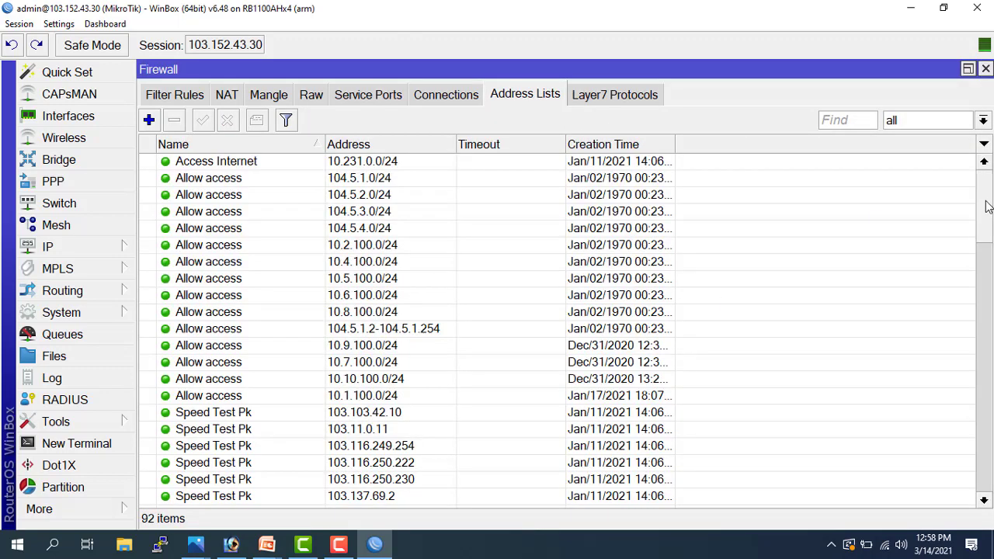
pyautogui.moveTo(988, 205)
pyautogui.mouseDown()
pyautogui.moveTo(990, 434)
pyautogui.moveTo(991, 204)
pyautogui.mouseUp()
pyautogui.click(282, 99)
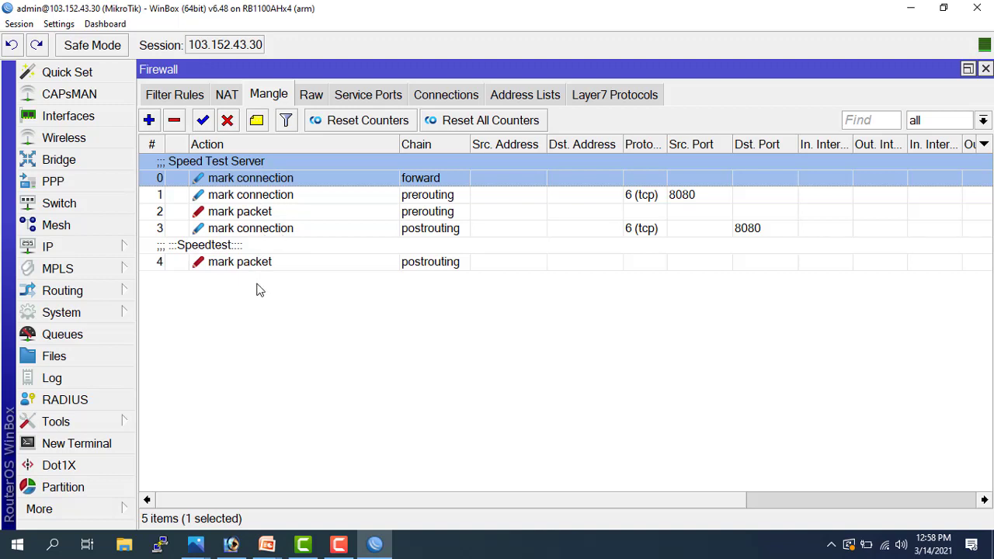
# Review the IP pools from 1MP to 10MP with their address ranges, and close the pool list
pyautogui.click(74, 249)
pyautogui.click(156, 321)
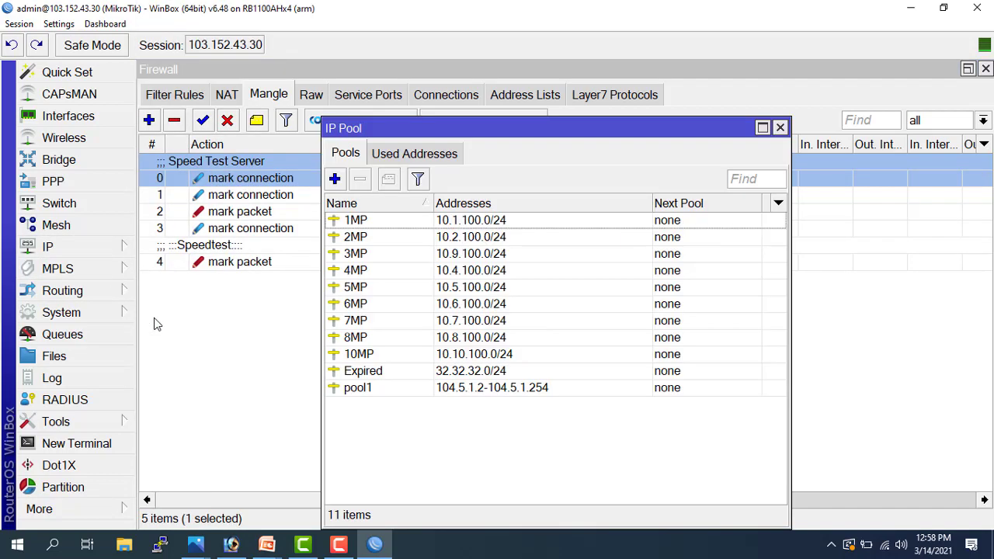
pyautogui.click(363, 222)
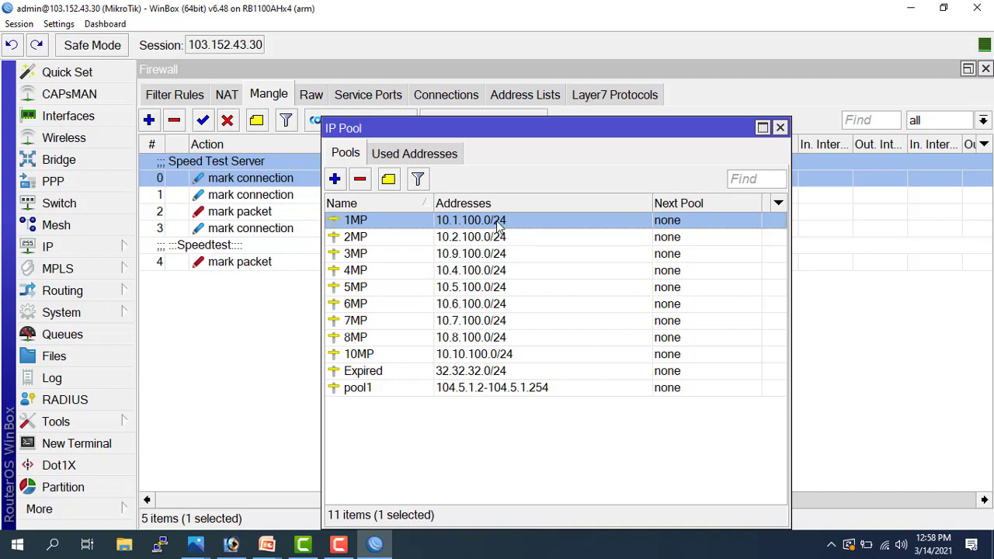
pyautogui.click(385, 358)
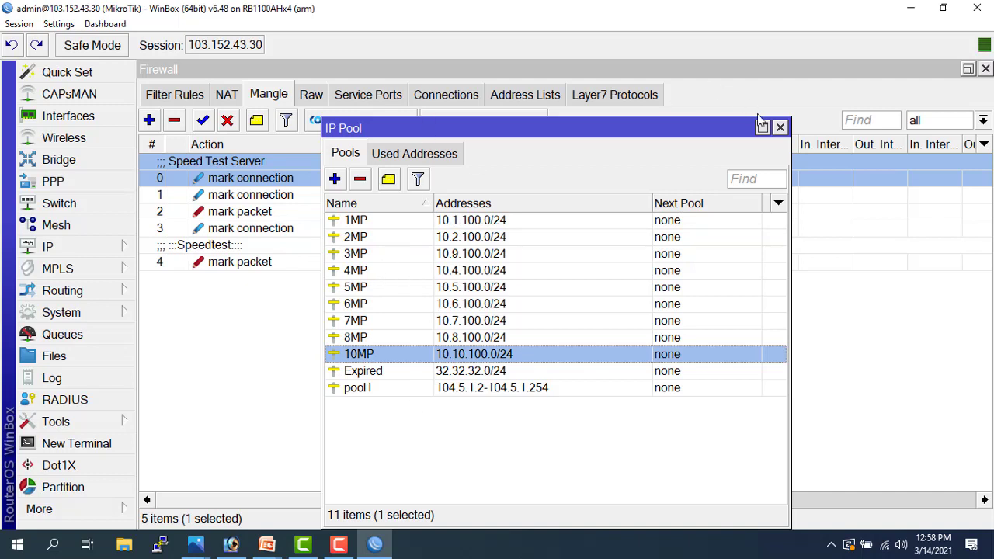
pyautogui.click(780, 128)
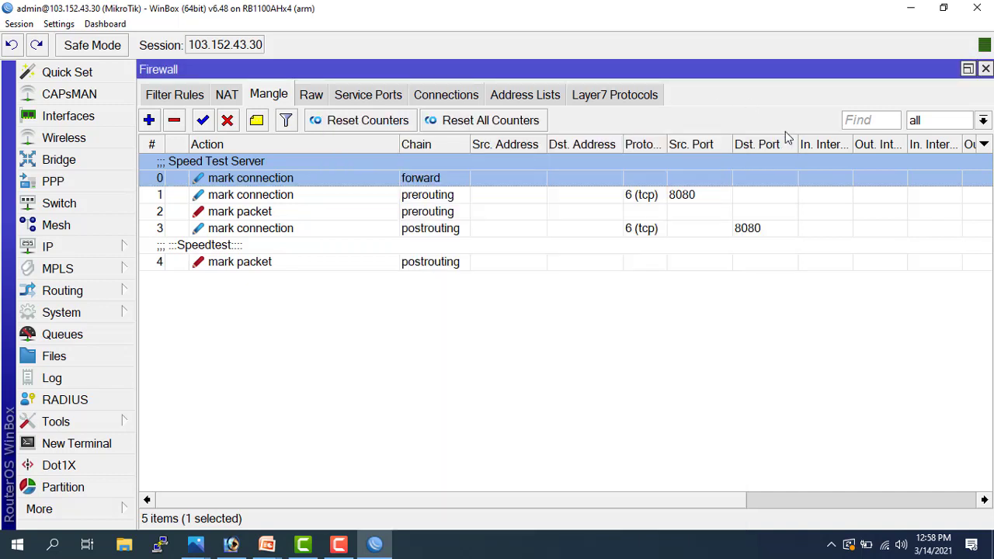
# Open the 2MP-CDN simple queue from the queue list and examine its target address range
pyautogui.click(86, 334)
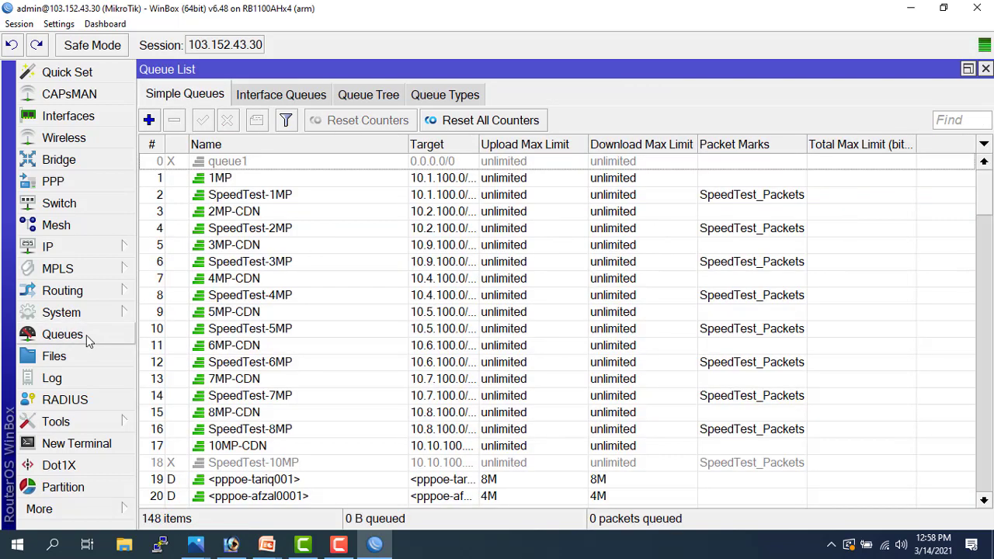
pyautogui.click(228, 199)
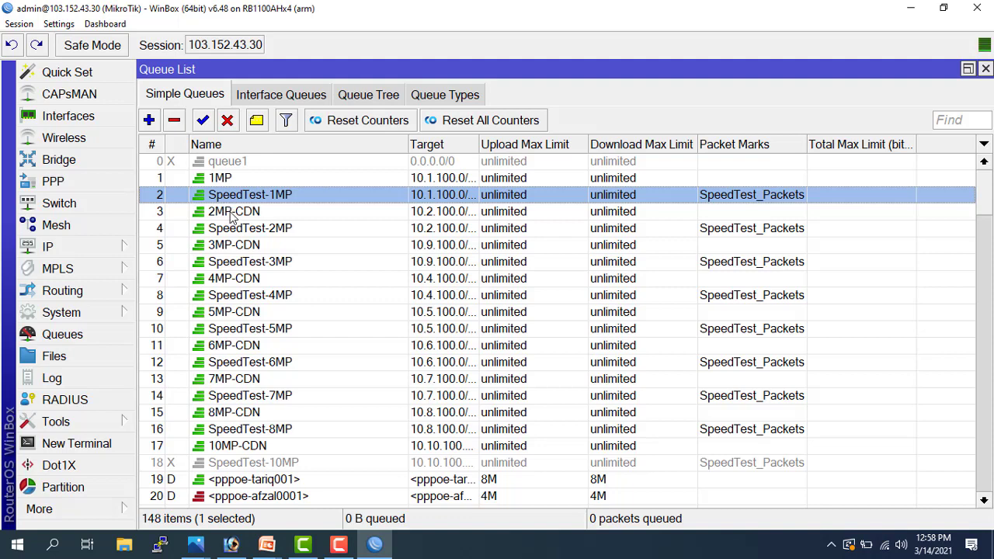
pyautogui.doubleClick(223, 219)
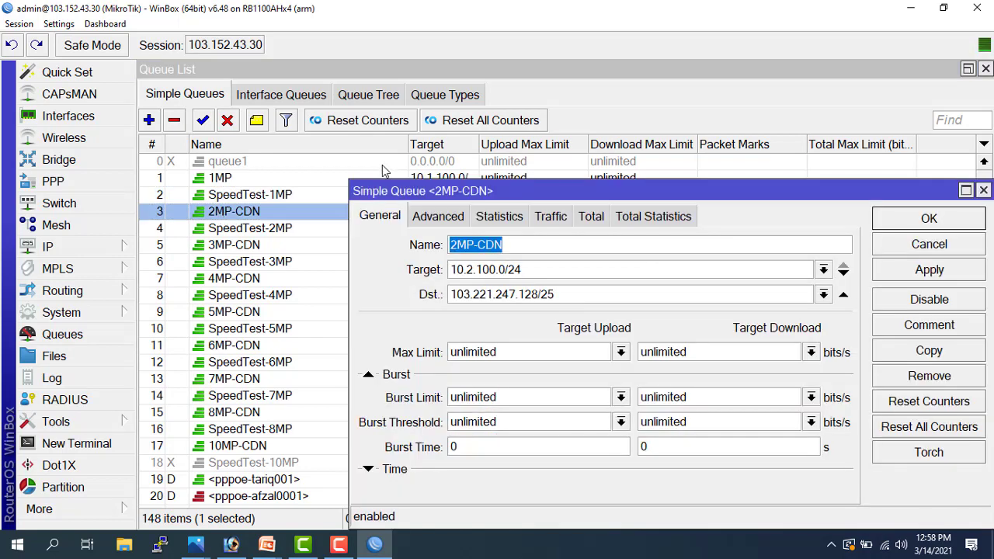
pyautogui.moveTo(403, 189); pyautogui.dragTo(291, 125)
pyautogui.click(417, 206)
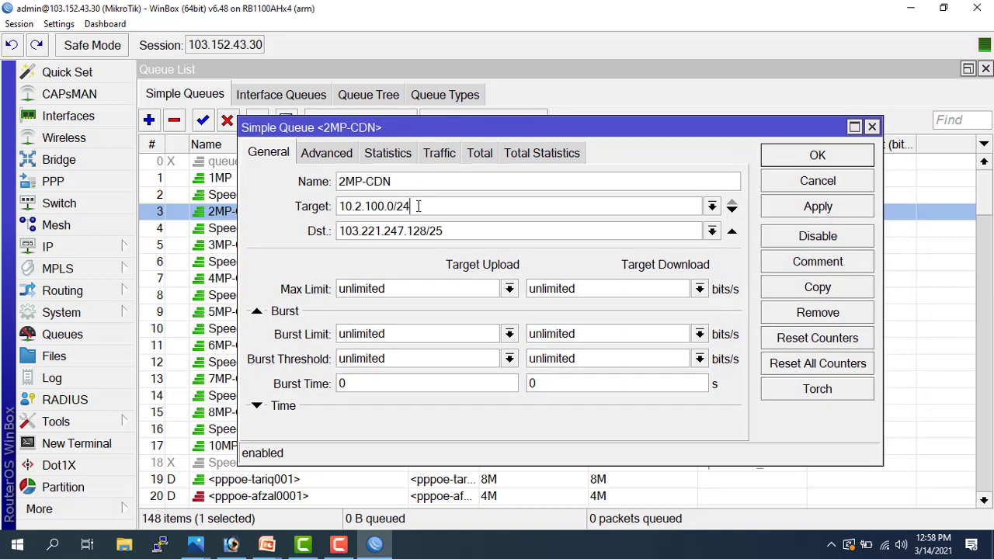
pyautogui.moveTo(418, 206); pyautogui.dragTo(338, 206)
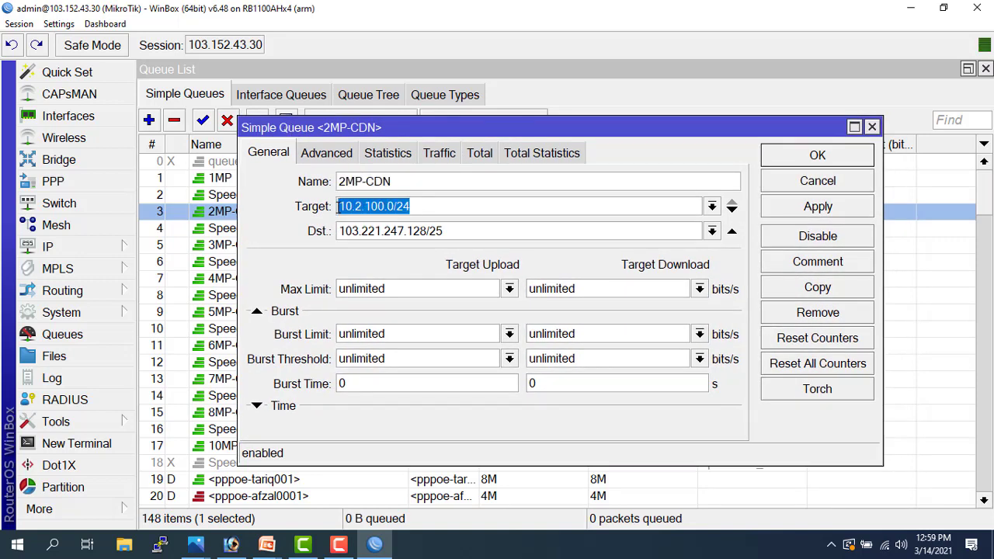
pyautogui.click(404, 205)
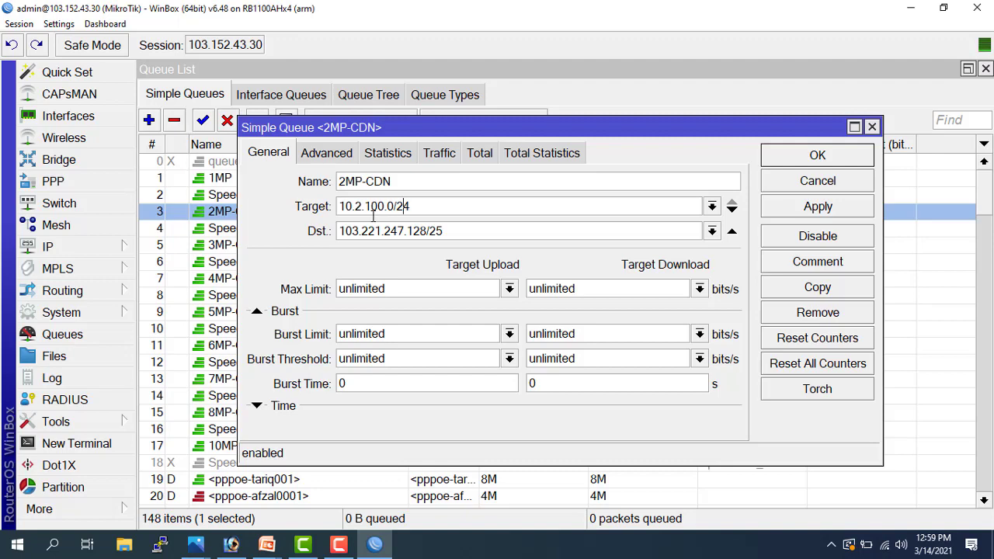
# Compare the IP pool address ranges with the 2MP-CDN queue's target, and close the pool list
pyautogui.click(89, 246)
pyautogui.click(158, 319)
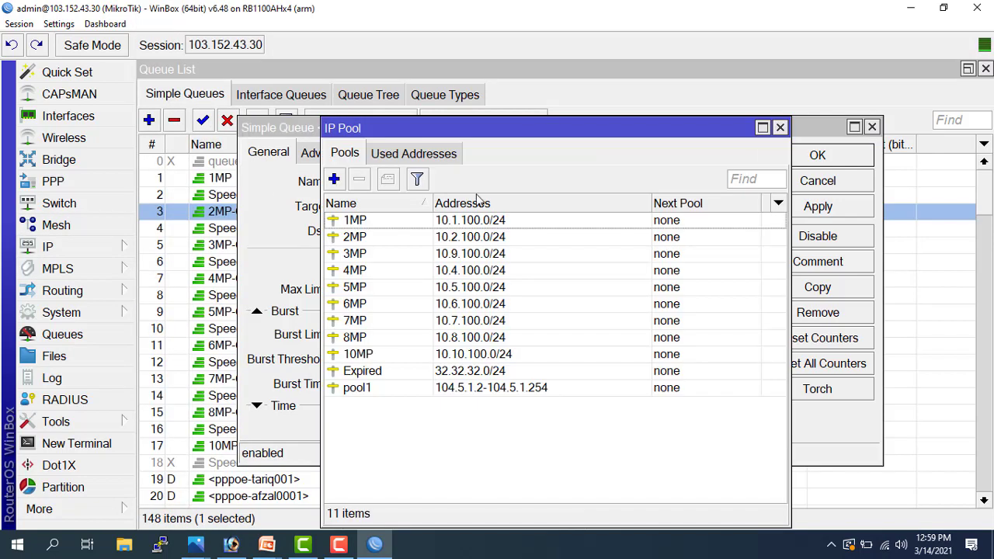
pyautogui.click(426, 222)
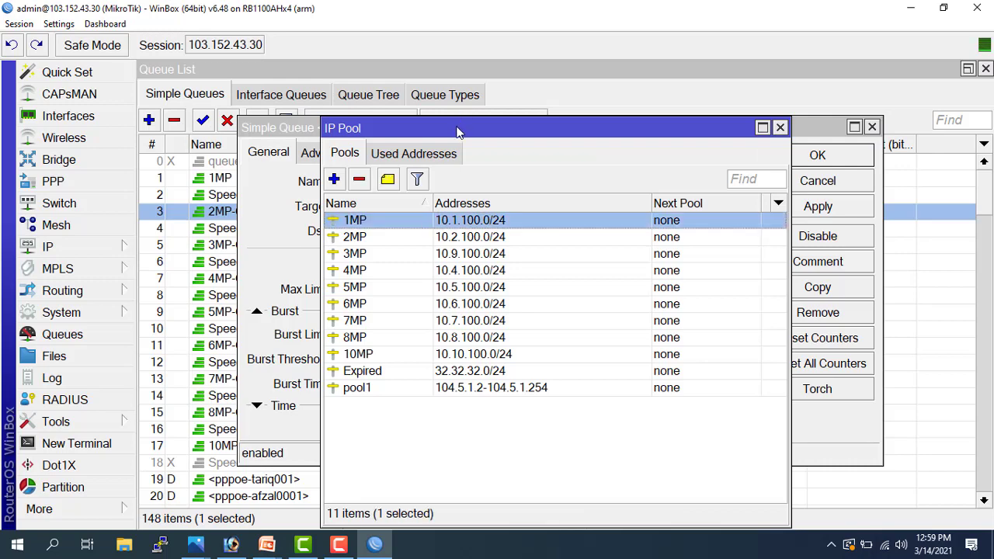
pyautogui.moveTo(460, 128); pyautogui.dragTo(666, 193)
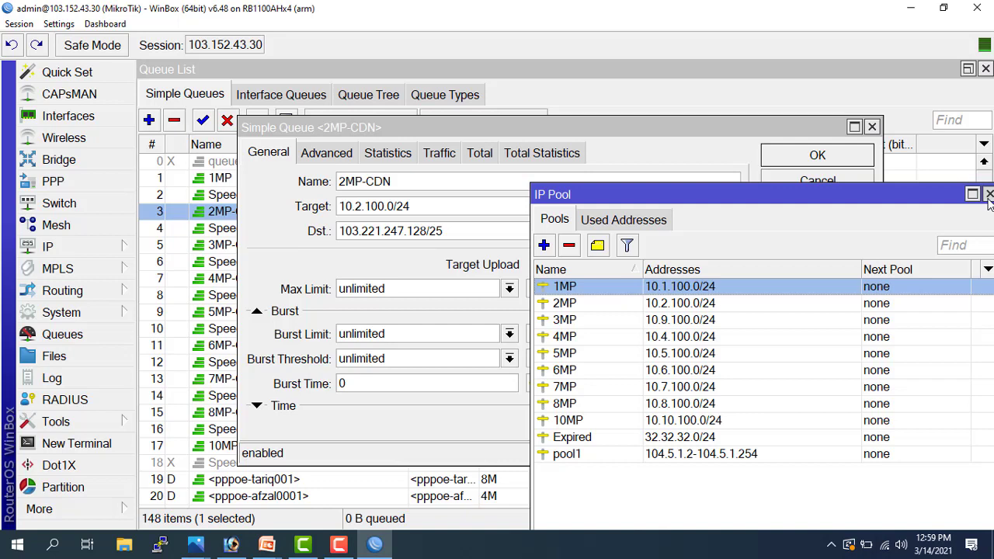
pyautogui.click(988, 194)
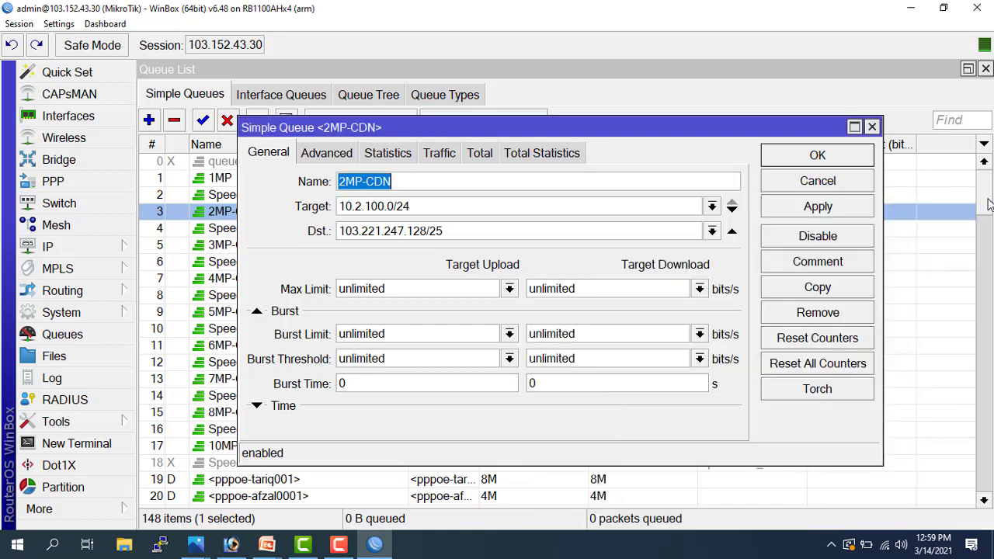
# Examine the destination subnet and the target range of the 2MP-CDN queue
pyautogui.click(465, 230)
pyautogui.moveTo(466, 231); pyautogui.dragTo(336, 233)
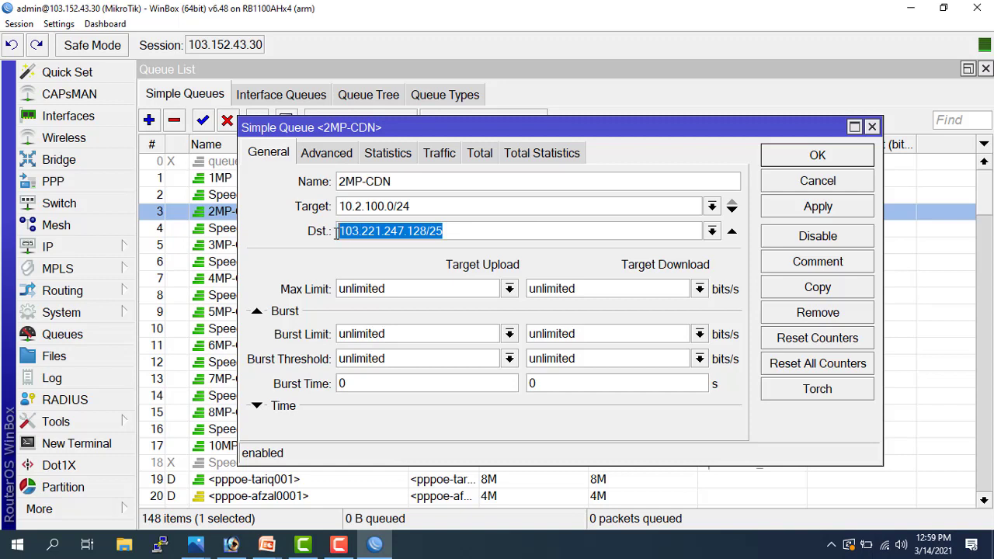
pyautogui.click(466, 229)
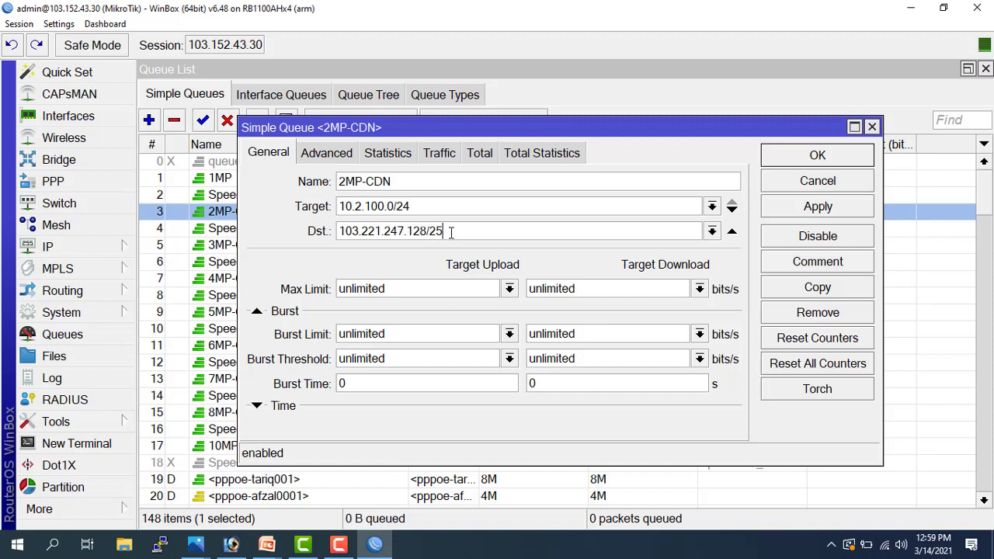
pyautogui.moveTo(451, 233); pyautogui.dragTo(340, 244)
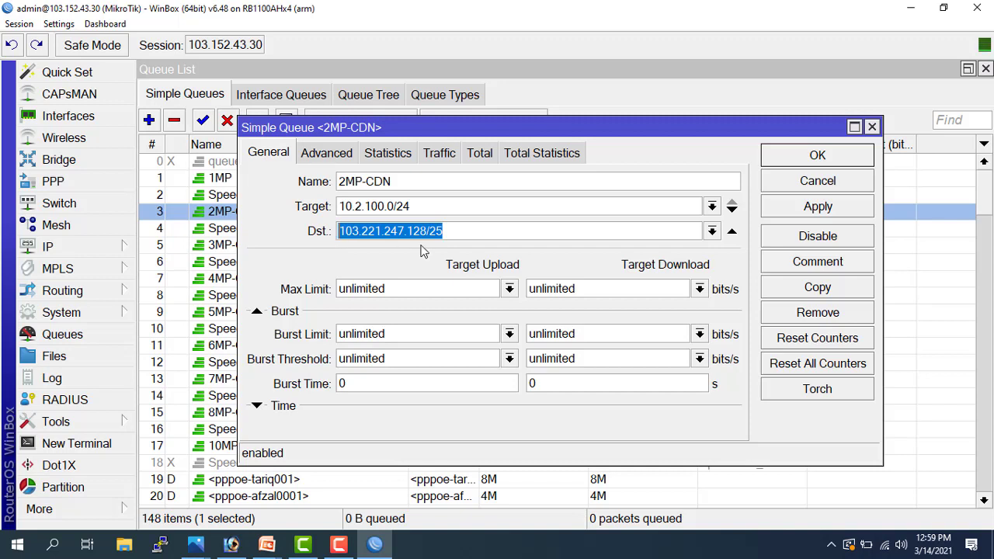
pyautogui.click(455, 233)
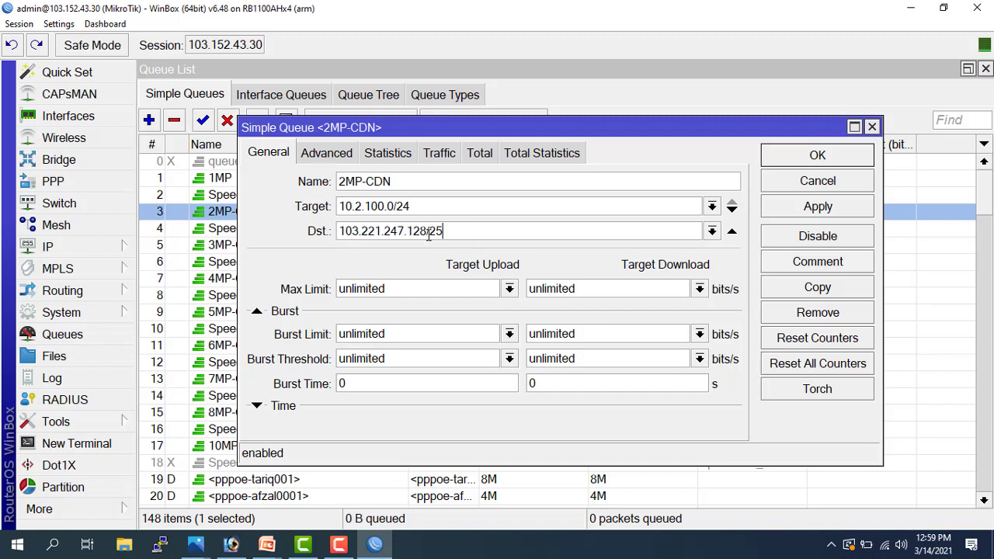
pyautogui.moveTo(428, 232); pyautogui.dragTo(331, 233)
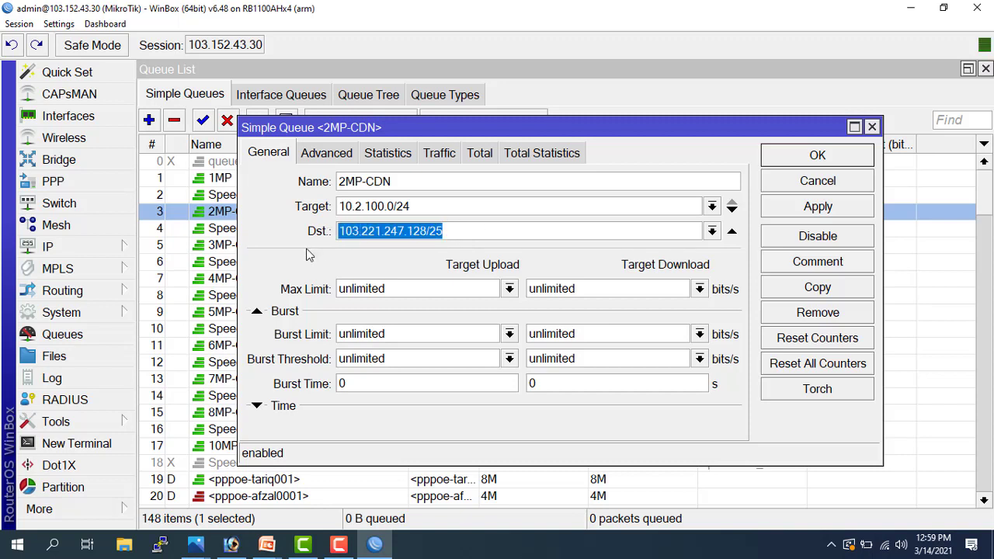
pyautogui.click(430, 208)
pyautogui.moveTo(429, 207); pyautogui.dragTo(336, 211)
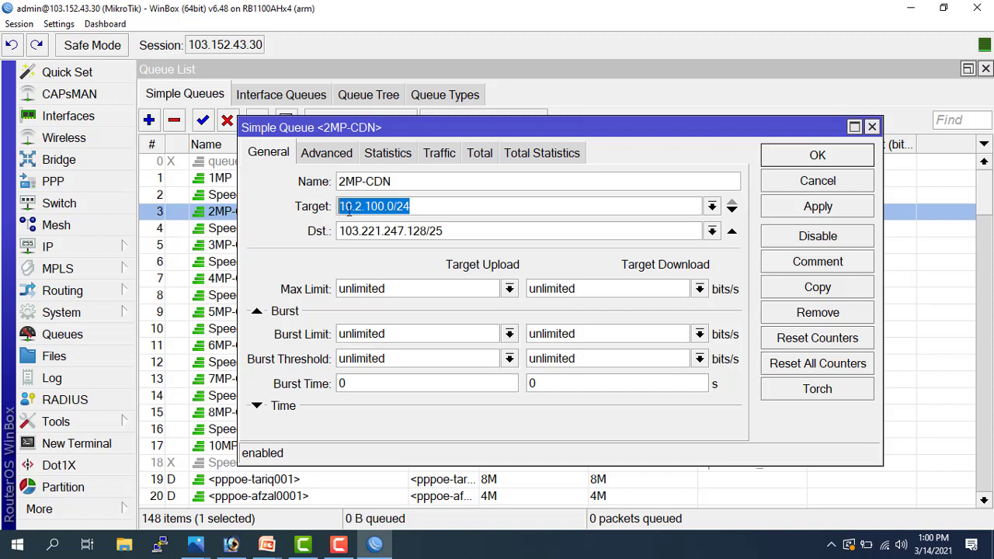
# Compare the 2MP-CDN queue's target range with its destination subnet
pyautogui.moveTo(448, 231); pyautogui.dragTo(339, 233)
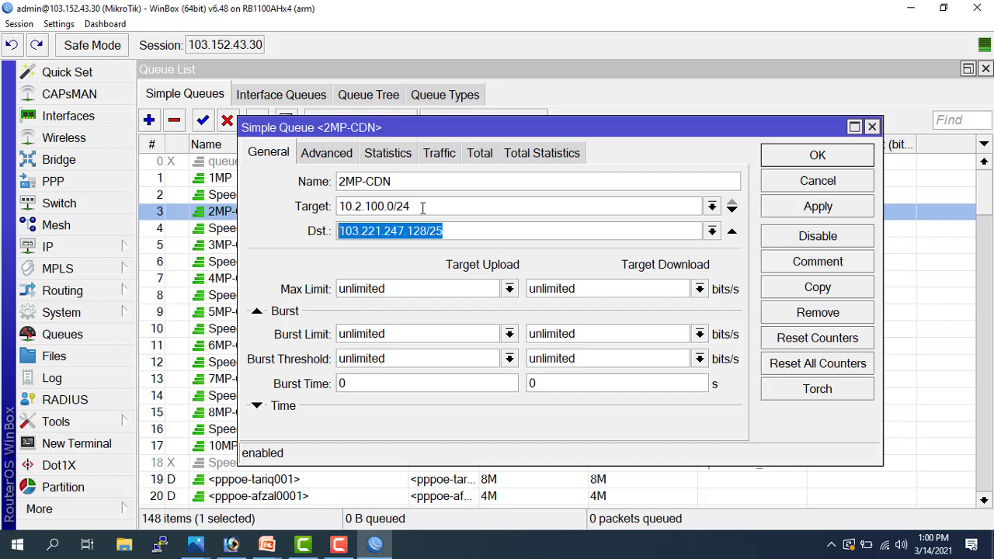
pyautogui.moveTo(411, 206); pyautogui.dragTo(326, 205)
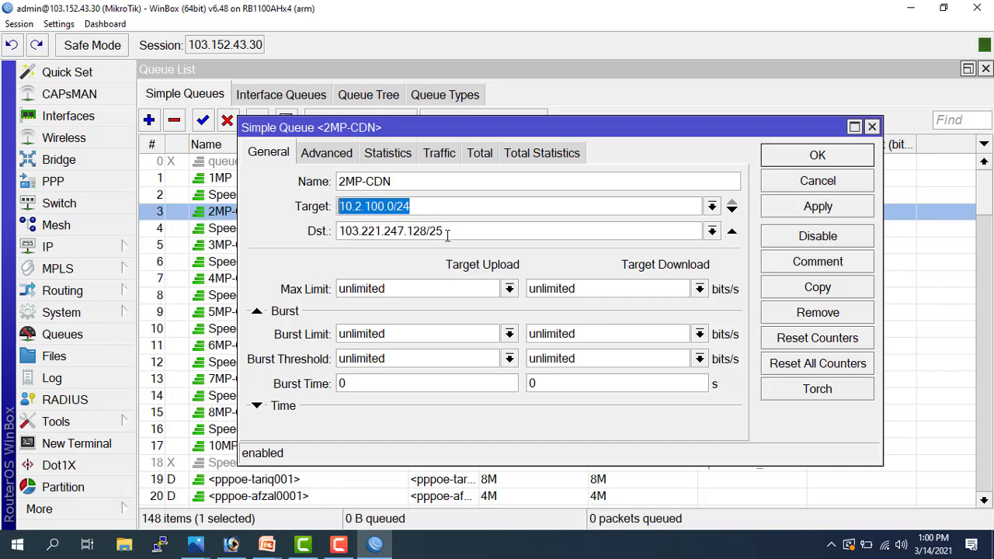
pyautogui.moveTo(449, 232); pyautogui.dragTo(337, 231)
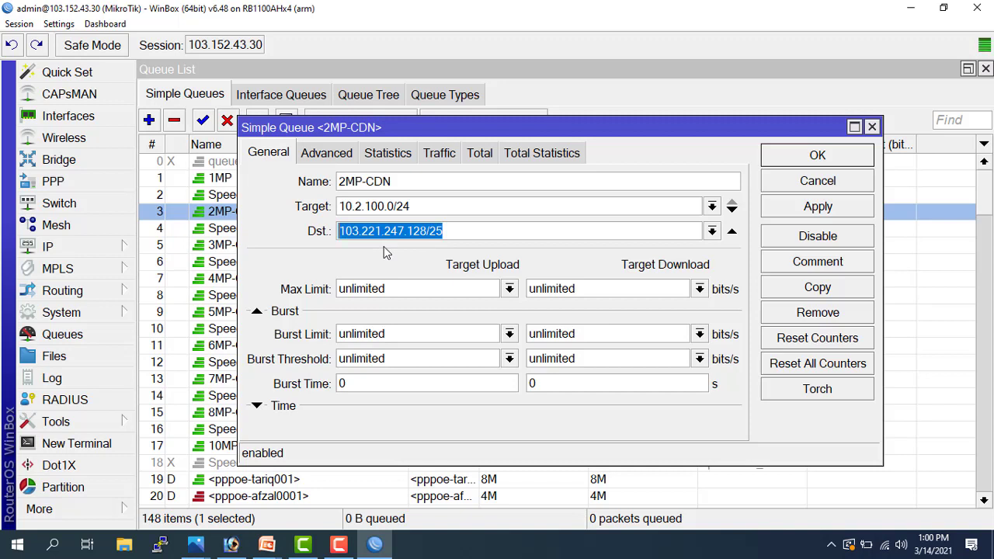
# Switch to the Presentation2 file in PowerPoint and open slide 5, "Why should we think about these CDNs?"
pyautogui.click(339, 544)
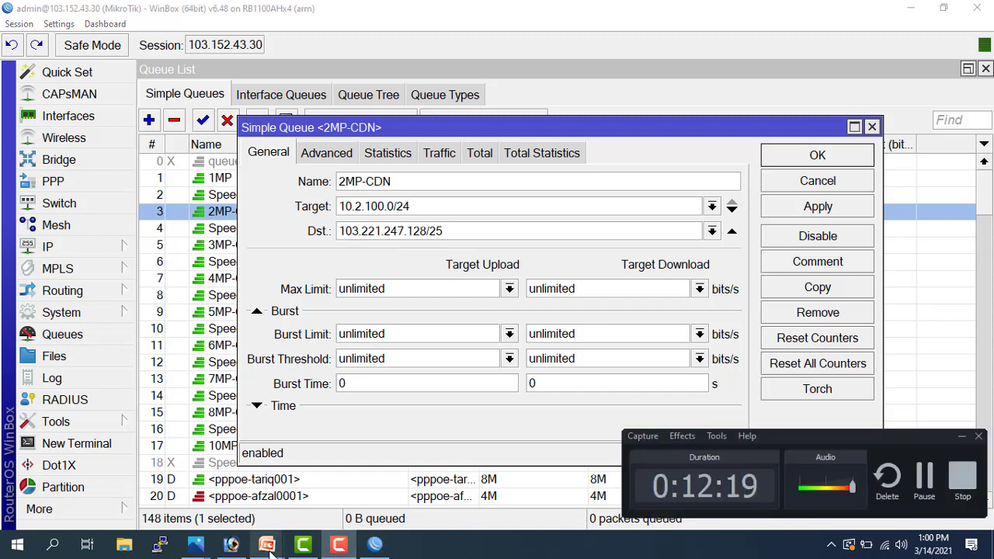
pyautogui.rightClick(339, 544)
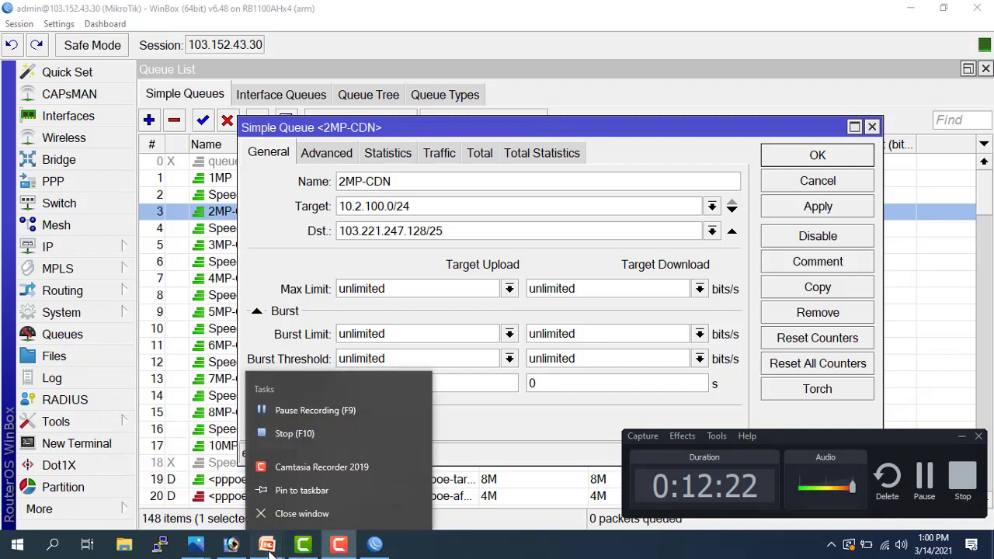
pyautogui.click(267, 544)
pyautogui.click(329, 477)
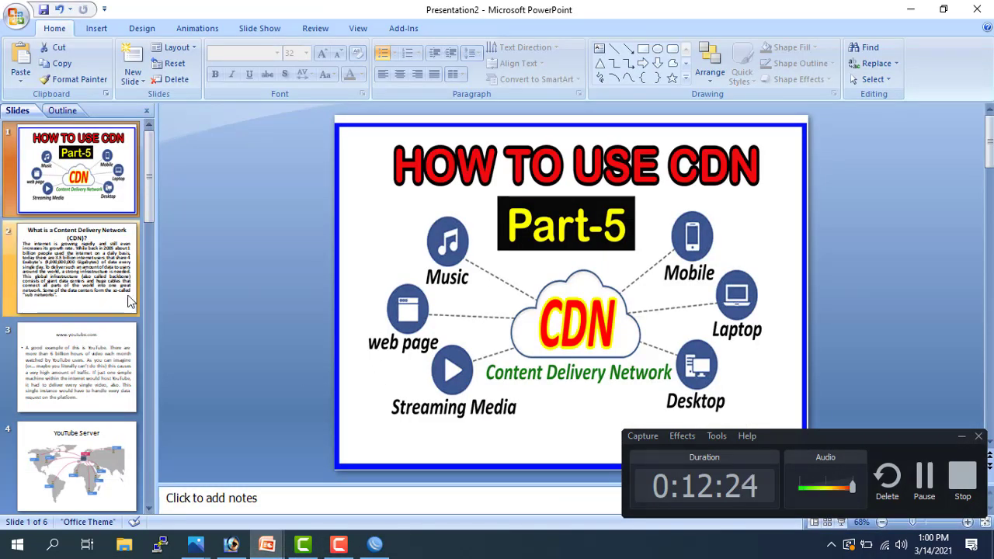
pyautogui.click(94, 473)
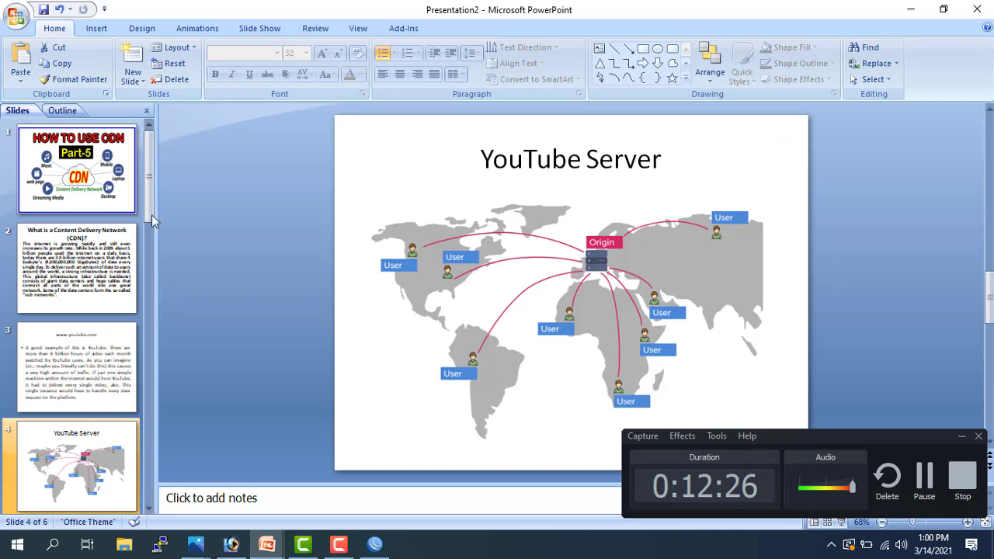
pyautogui.scroll(-1, 122, 375)
pyautogui.click(93, 466)
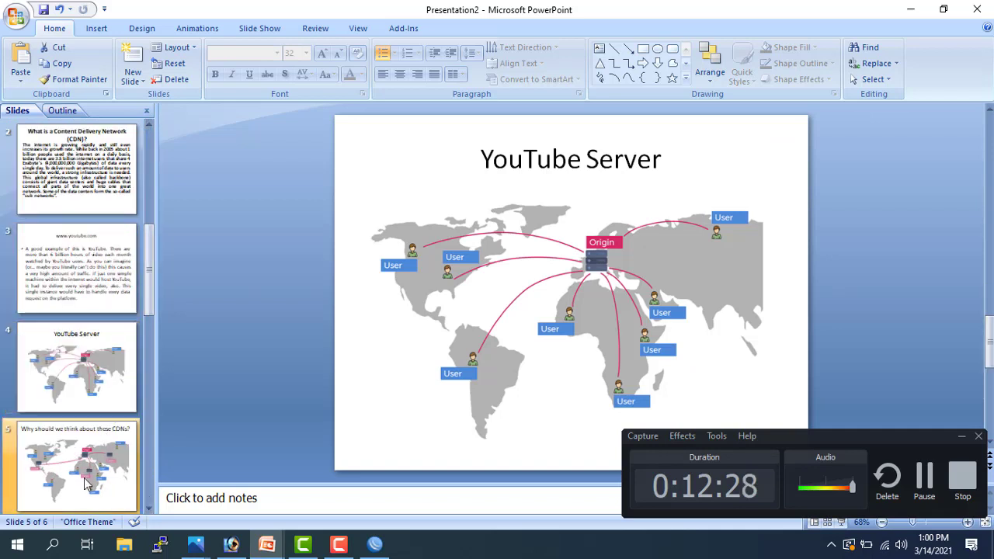
pyautogui.click(687, 288)
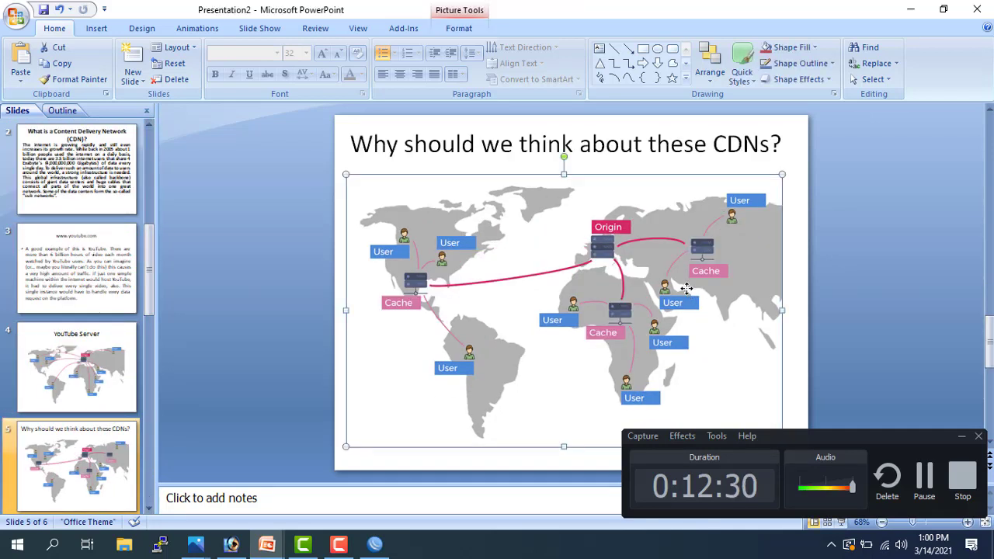
# Run the slide show, view the "Why should we think about these CDNs?" cache map, and end the show
pyautogui.press('F5')
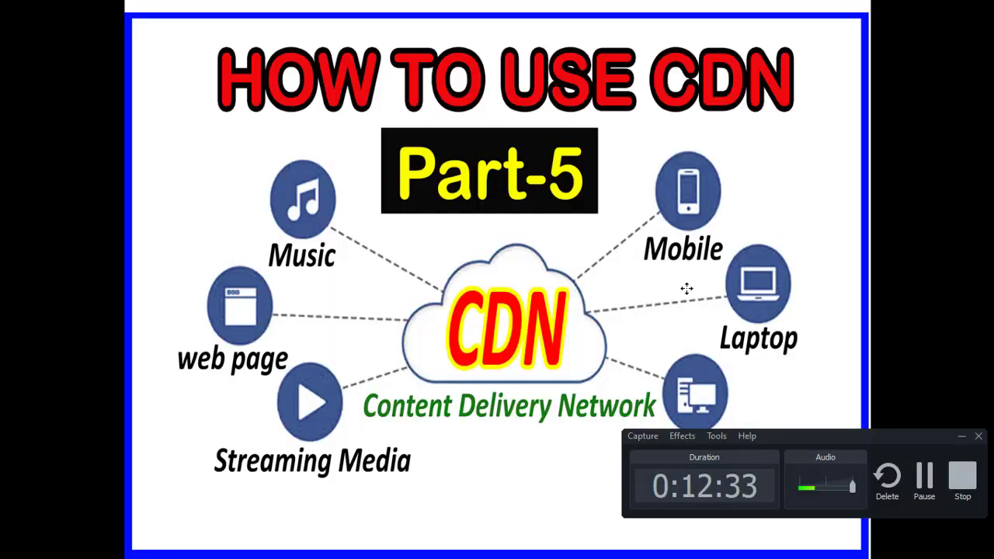
pyautogui.click(961, 433)
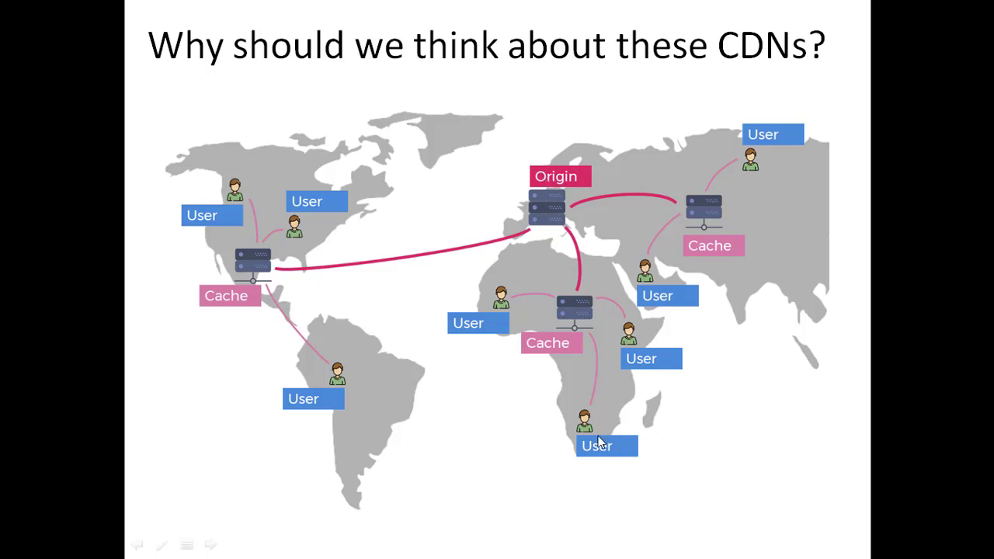
pyautogui.press('Escape')
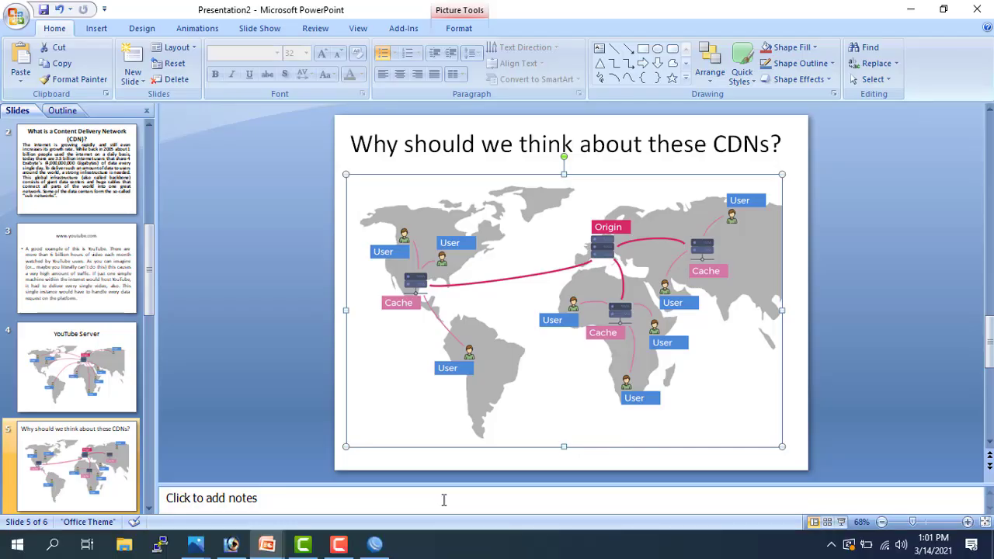
# Switch back to WinBox, review the 2MP-CDN queue's target, destination, priority and queue types, and close the queue
pyautogui.click(388, 549)
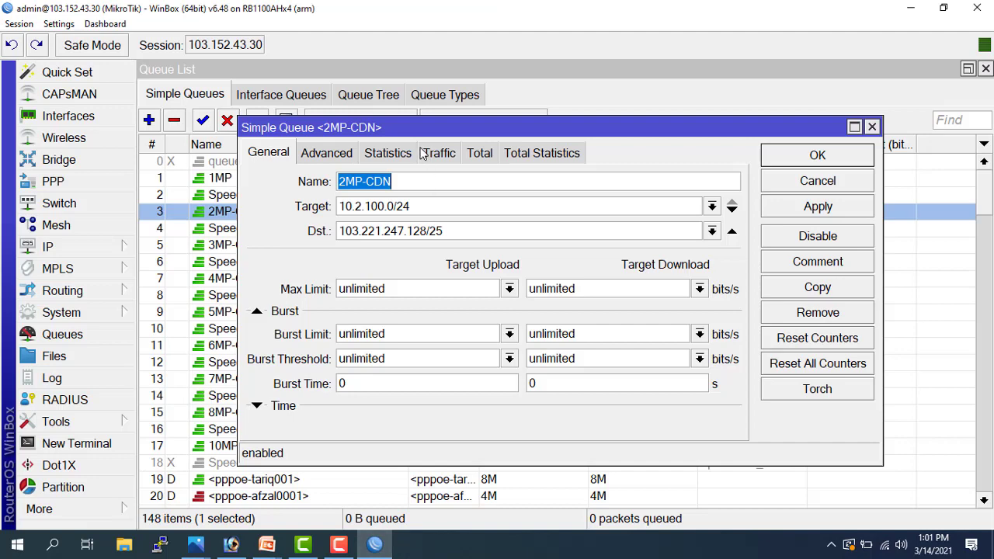
pyautogui.moveTo(412, 130); pyautogui.dragTo(399, 121)
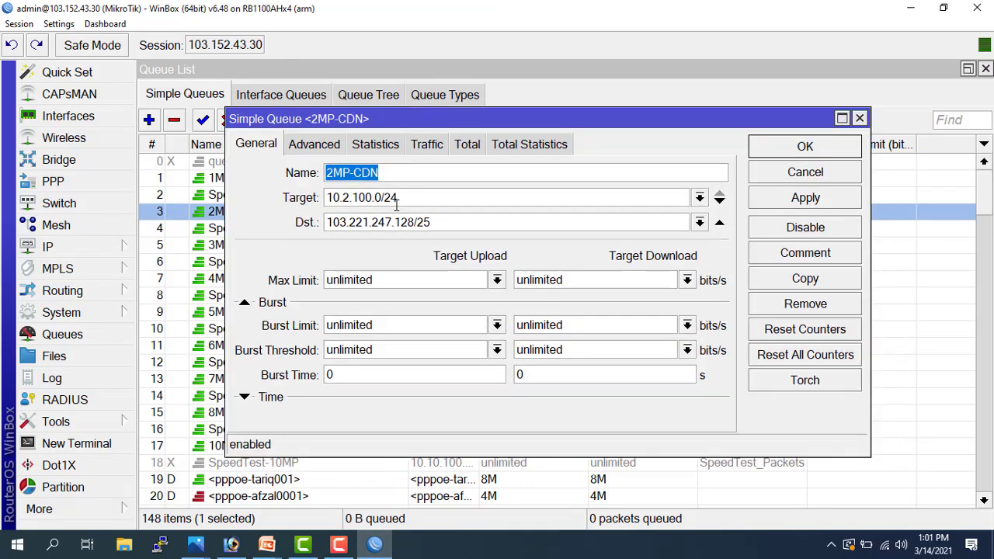
pyautogui.moveTo(400, 200); pyautogui.dragTo(332, 201)
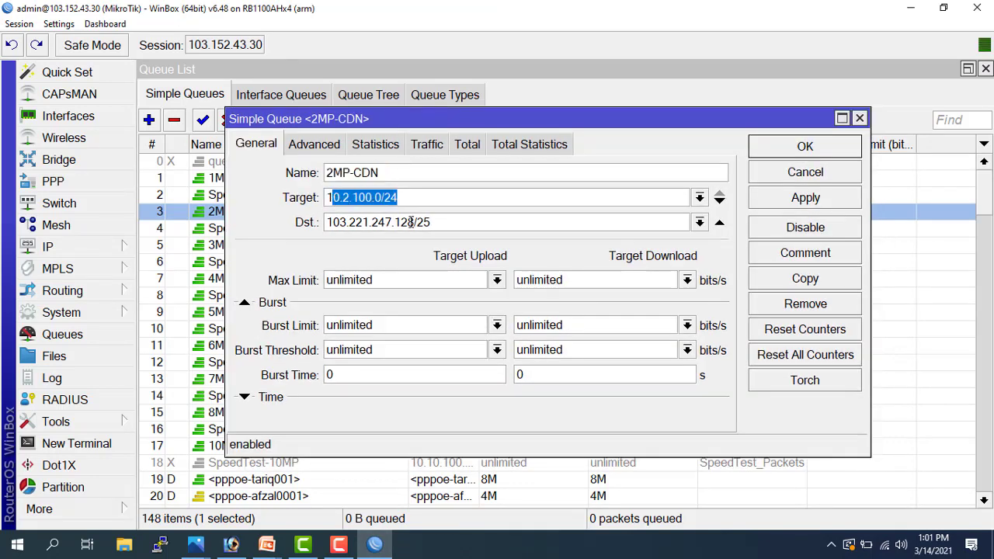
pyautogui.moveTo(435, 222); pyautogui.dragTo(329, 224)
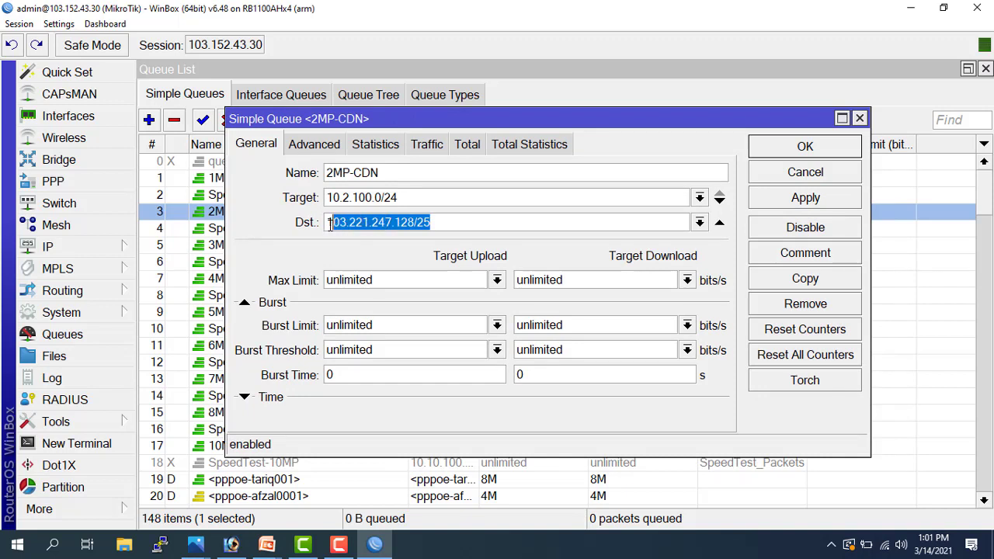
pyautogui.click(323, 145)
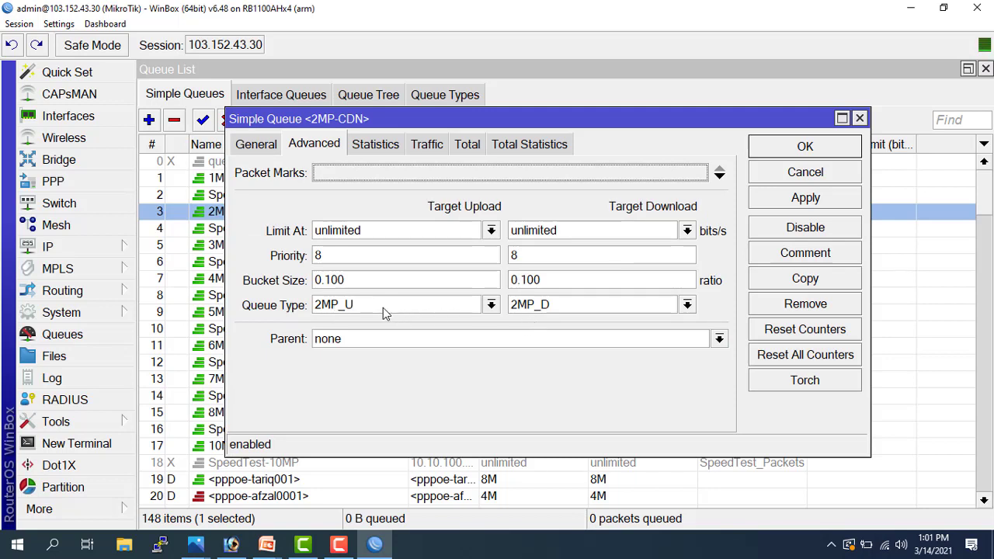
pyautogui.doubleClick(318, 255)
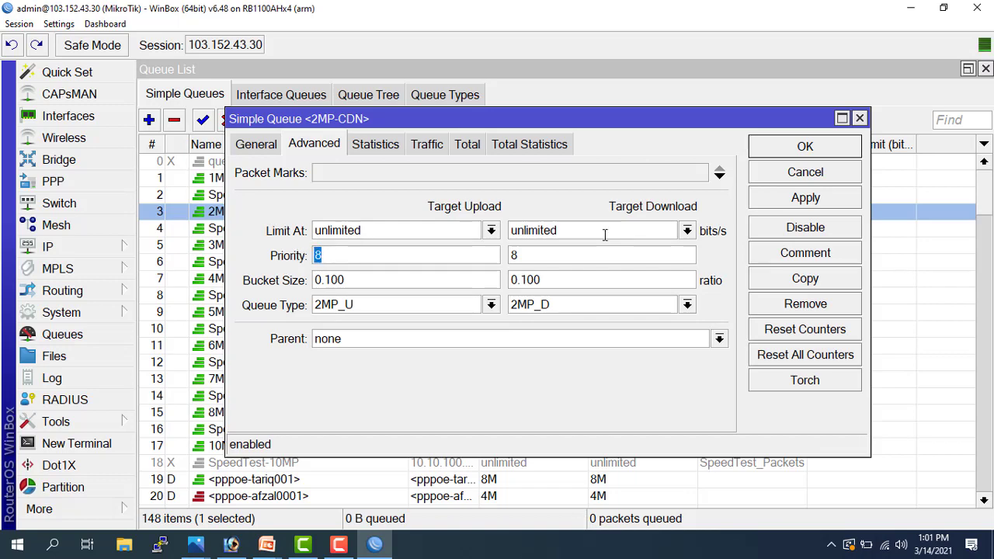
pyautogui.click(801, 154)
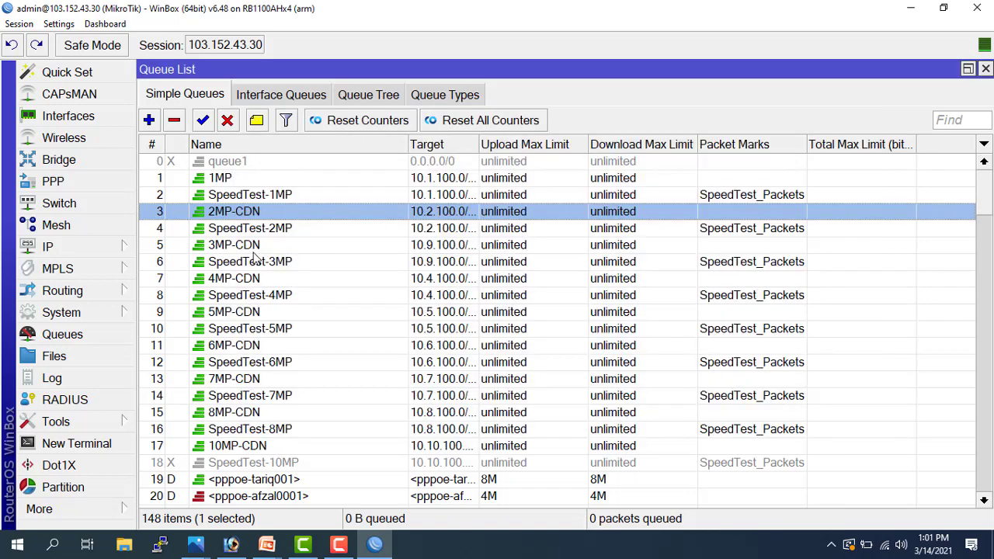
# Open the 3MP-CDN simple queue and examine its target range and destination subnet
pyautogui.doubleClick(249, 247)
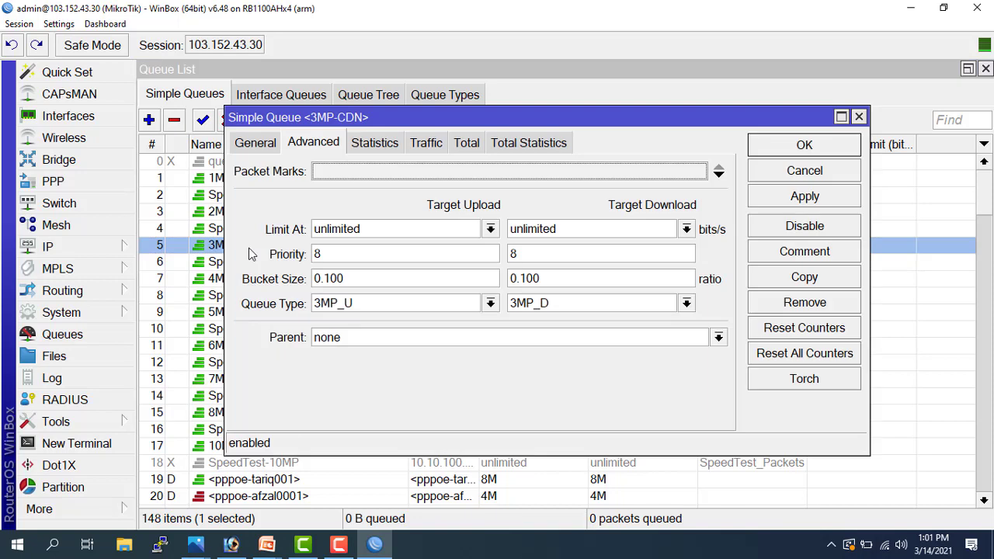
pyautogui.click(255, 142)
pyautogui.click(408, 195)
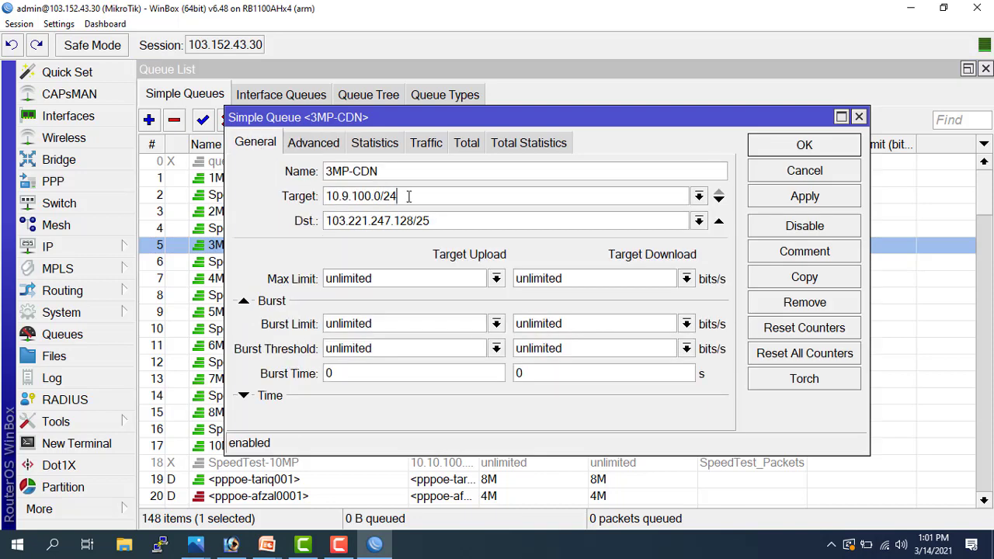
pyautogui.moveTo(408, 196); pyautogui.dragTo(324, 195)
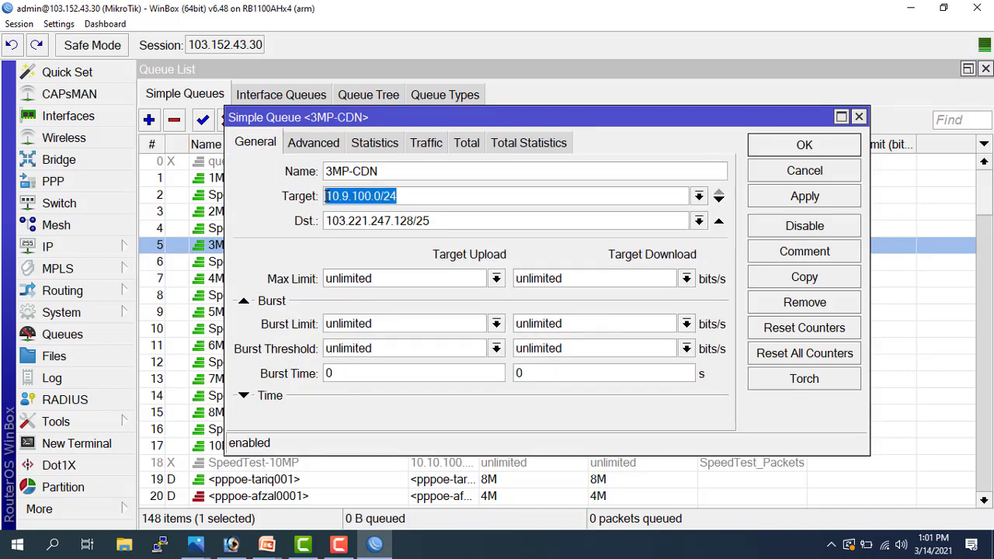
pyautogui.click(461, 195)
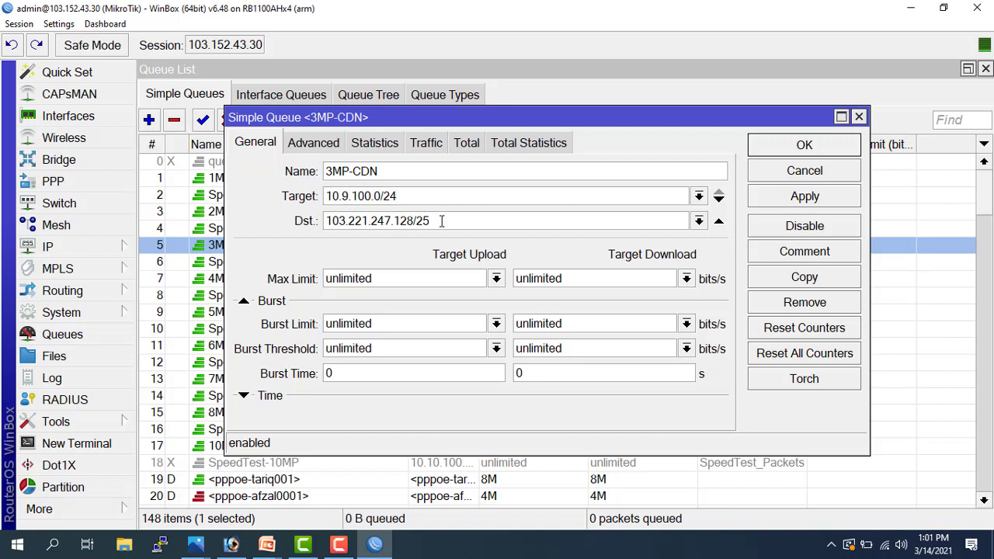
pyautogui.moveTo(441, 220); pyautogui.dragTo(319, 221)
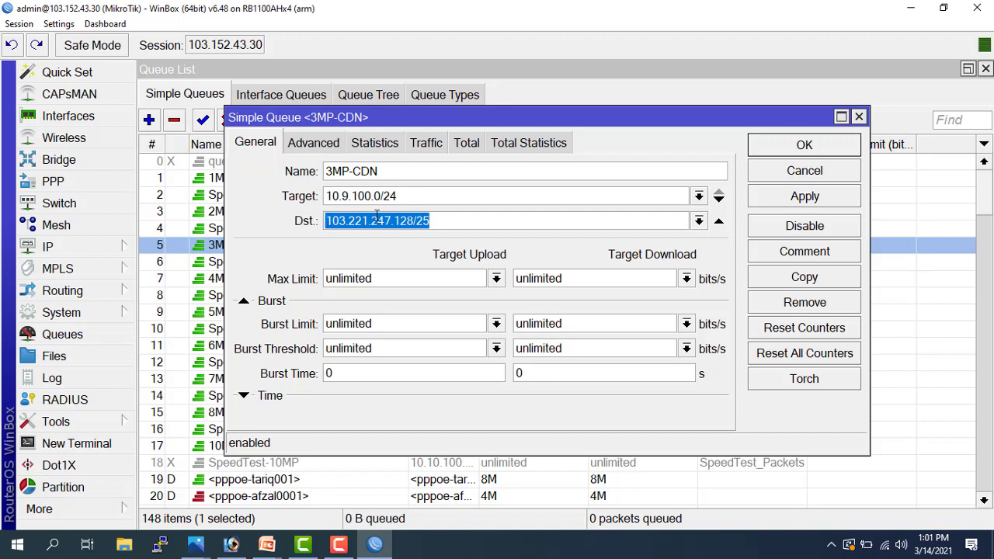
# Examine the upload and download queue types of the 3MP-CDN queue
pyautogui.click(327, 144)
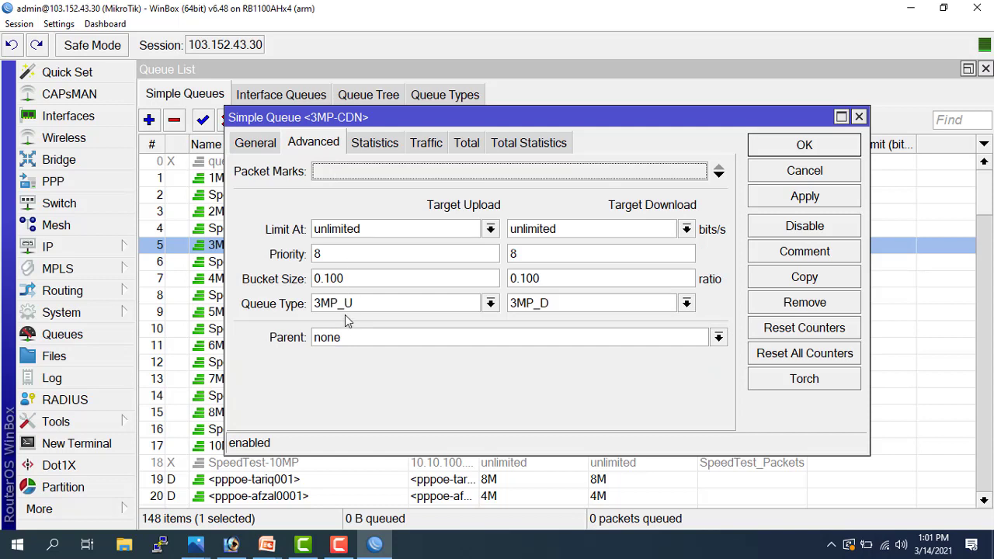
pyautogui.click(258, 147)
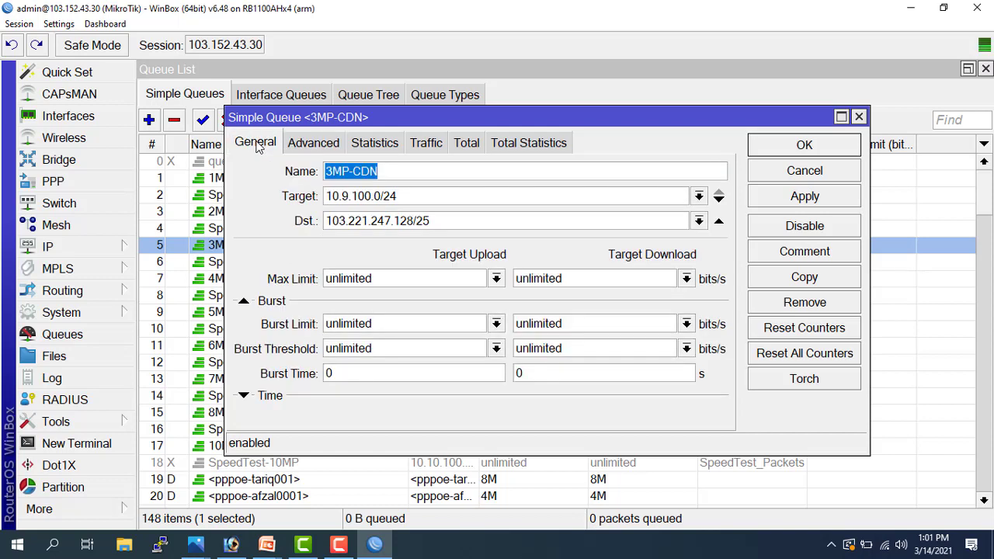
pyautogui.click(303, 148)
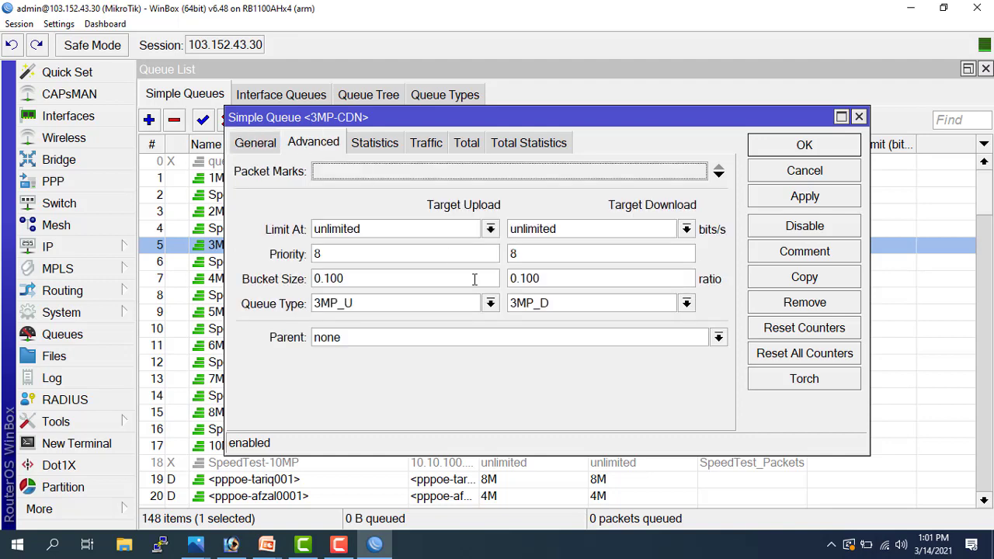
# Try 5MP_U as the upload and 5MP_D as the download queue type for 3MP-CDN, and discard the changes
pyautogui.click(490, 303)
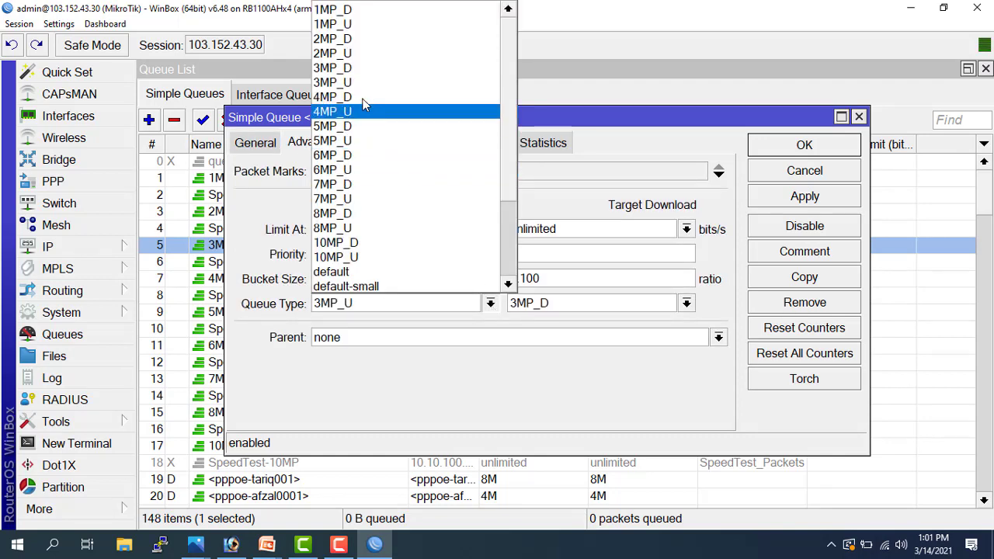
pyautogui.click(349, 141)
pyautogui.click(687, 303)
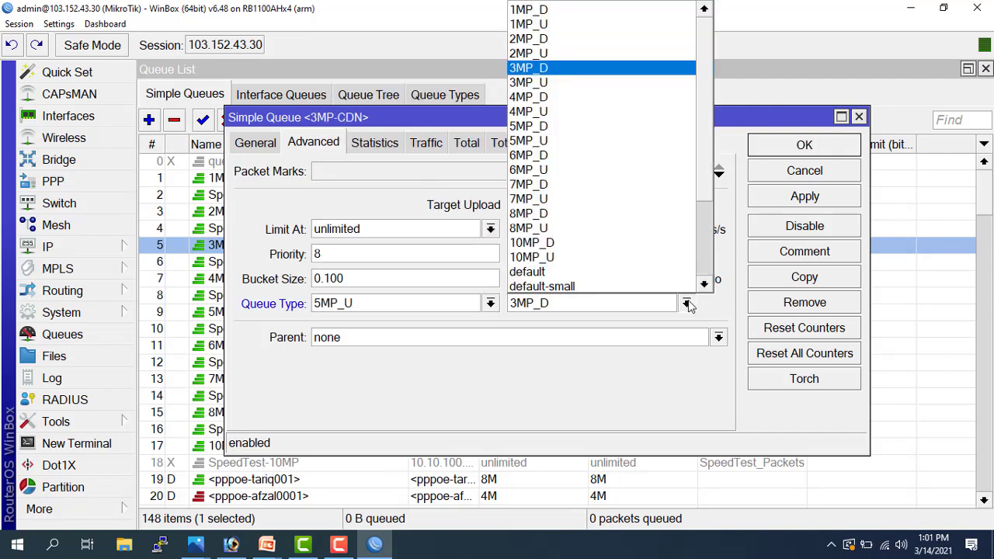
pyautogui.click(566, 129)
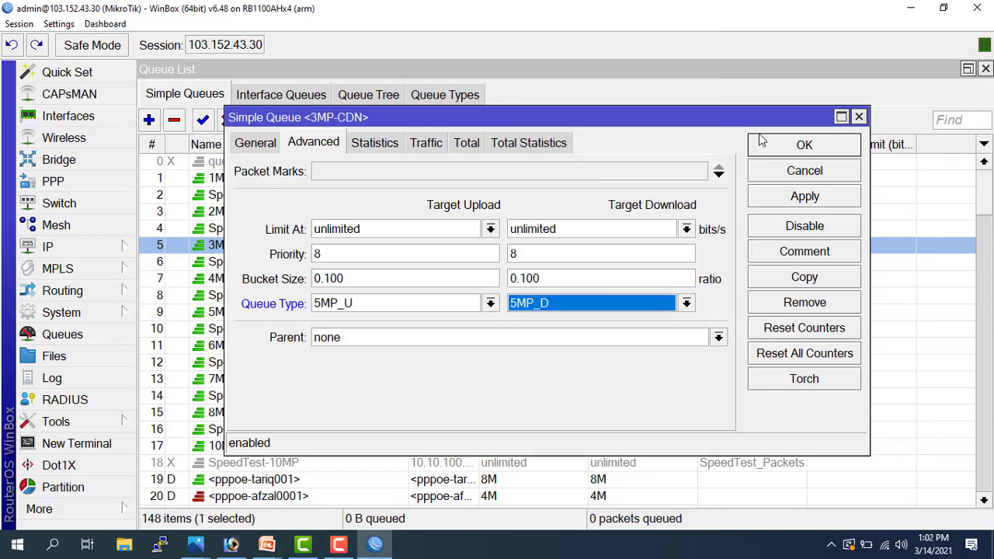
pyautogui.click(773, 178)
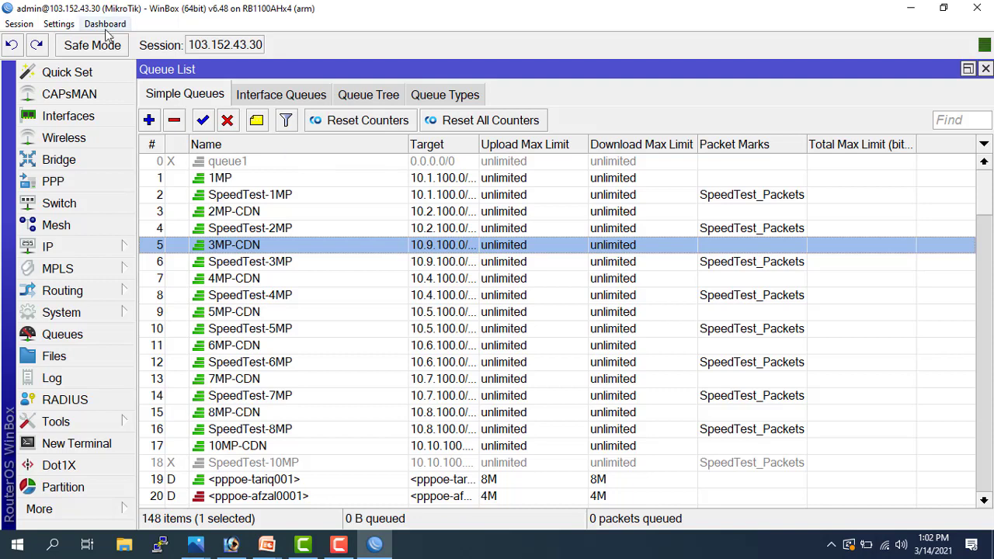
# Zoom the WinBox interface out by one level from its original size
pyautogui.click(61, 28)
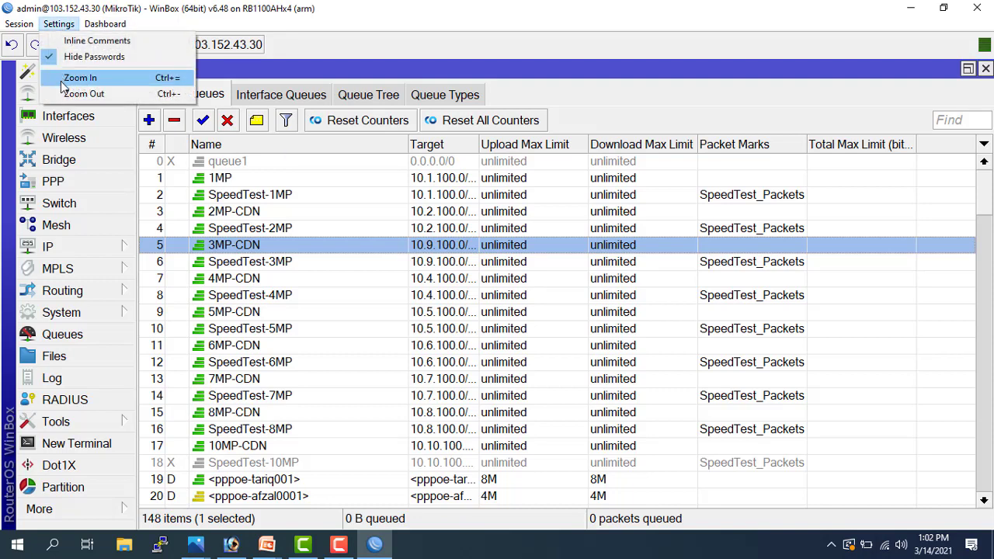
pyautogui.click(61, 81)
pyautogui.click(58, 24)
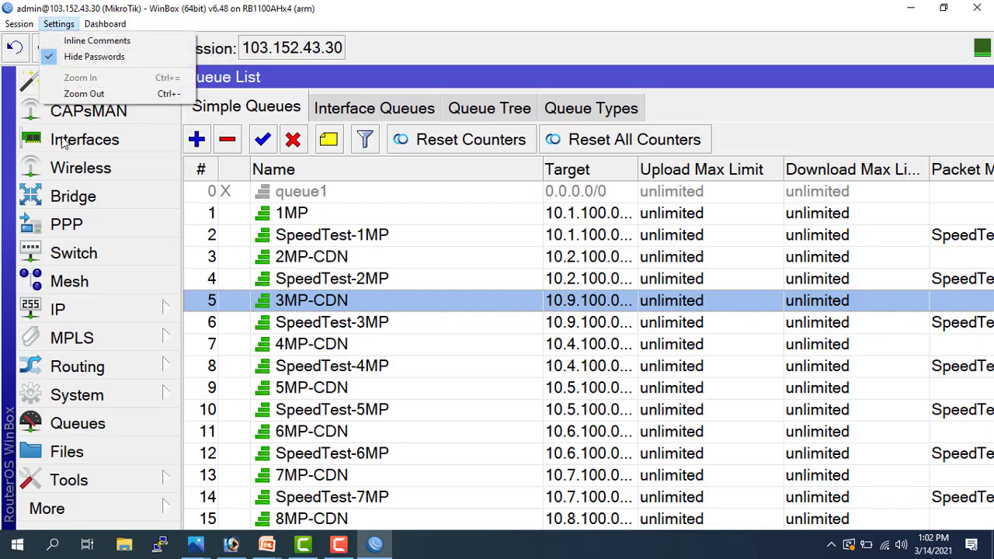
pyautogui.click(63, 94)
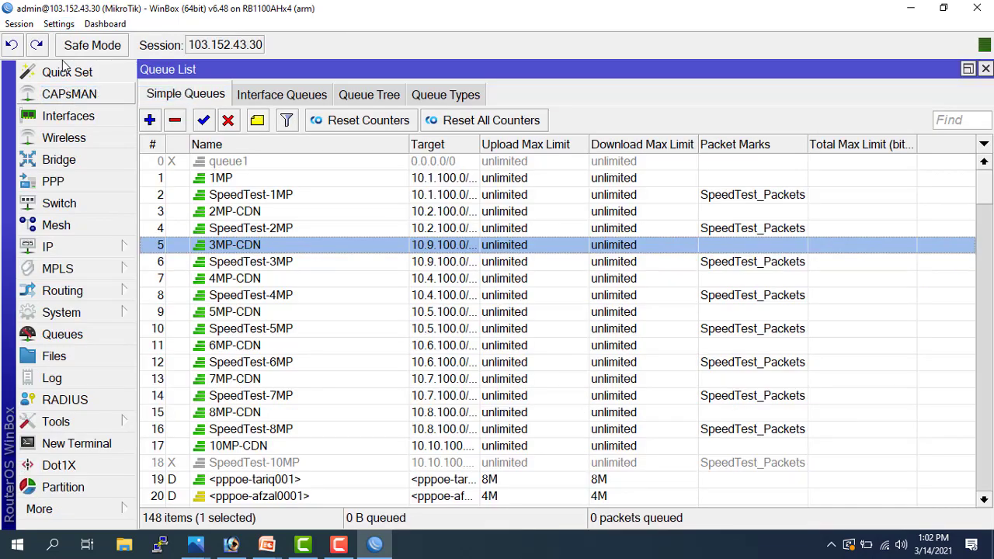
pyautogui.click(58, 25)
pyautogui.click(65, 94)
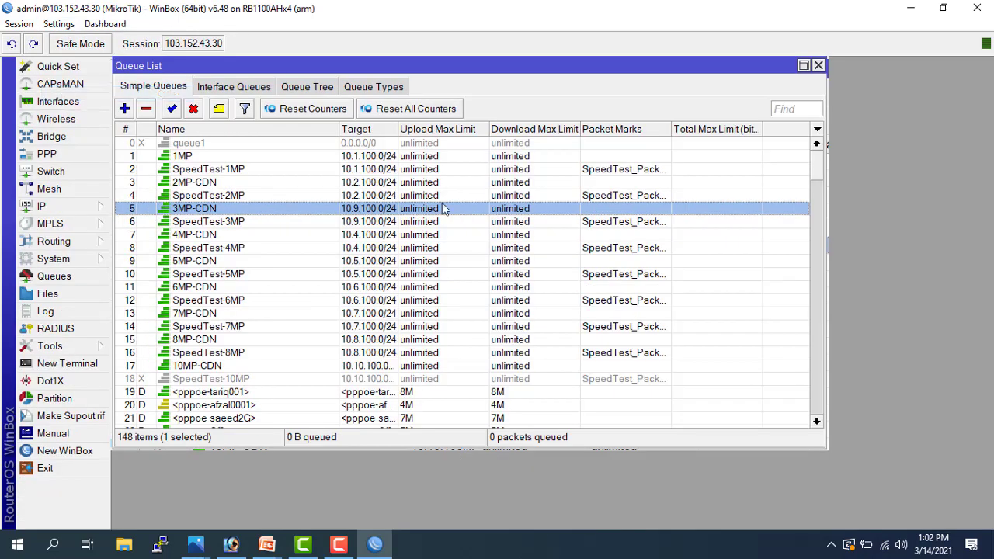
# Maximize the queue list window and add the Upload Dropped and Download Dropped columns to the simple queues table
pyautogui.click(803, 66)
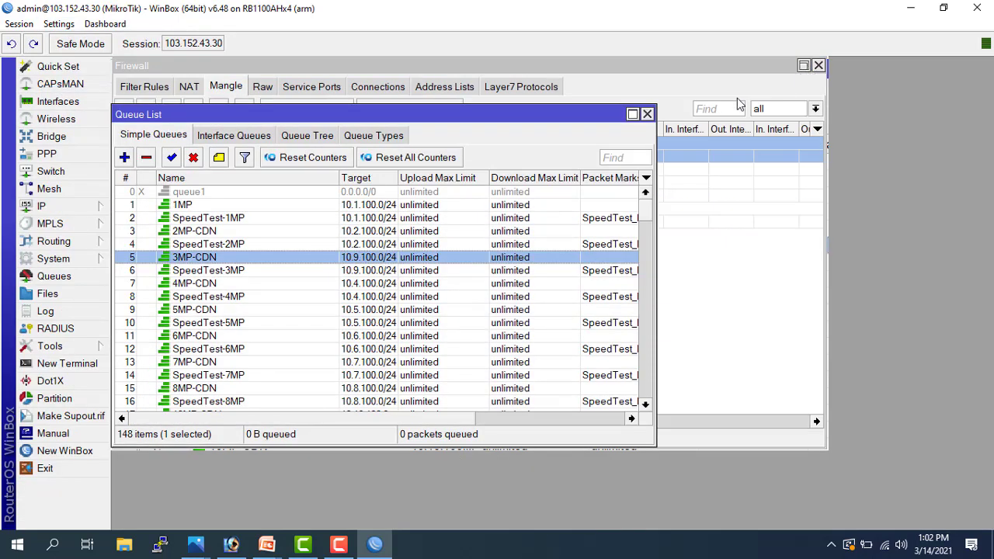
pyautogui.click(632, 114)
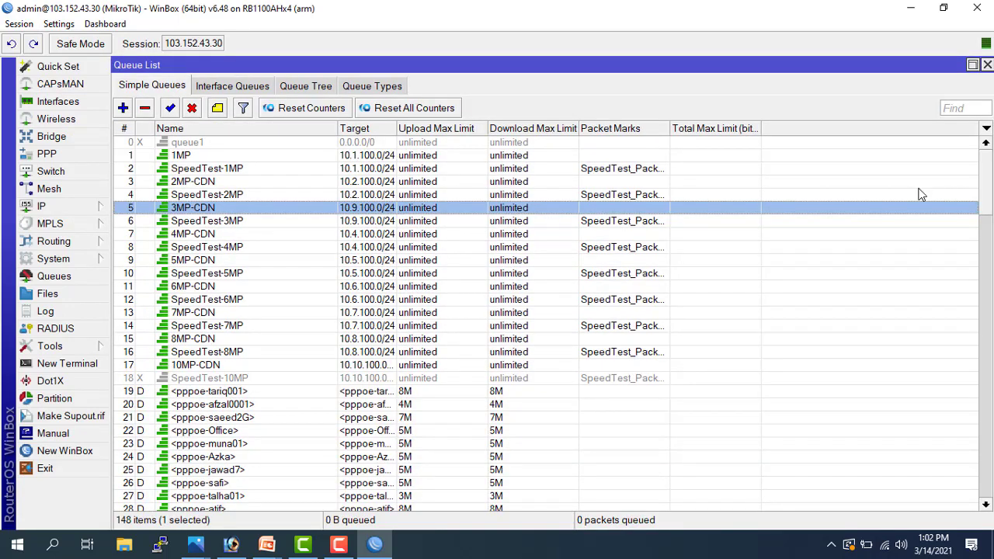
pyautogui.click(985, 128)
pyautogui.moveTo(903, 212)
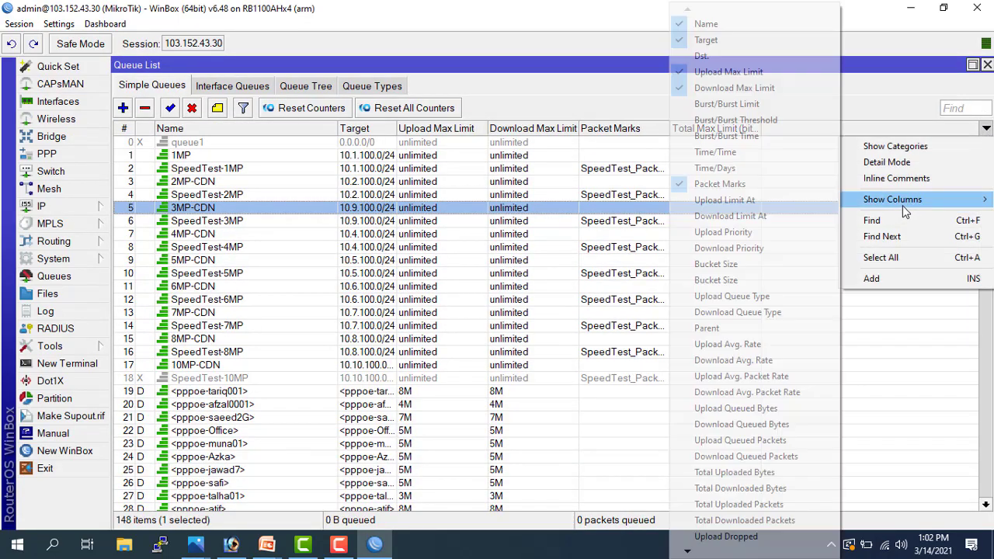
pyautogui.click(725, 536)
pyautogui.click(985, 129)
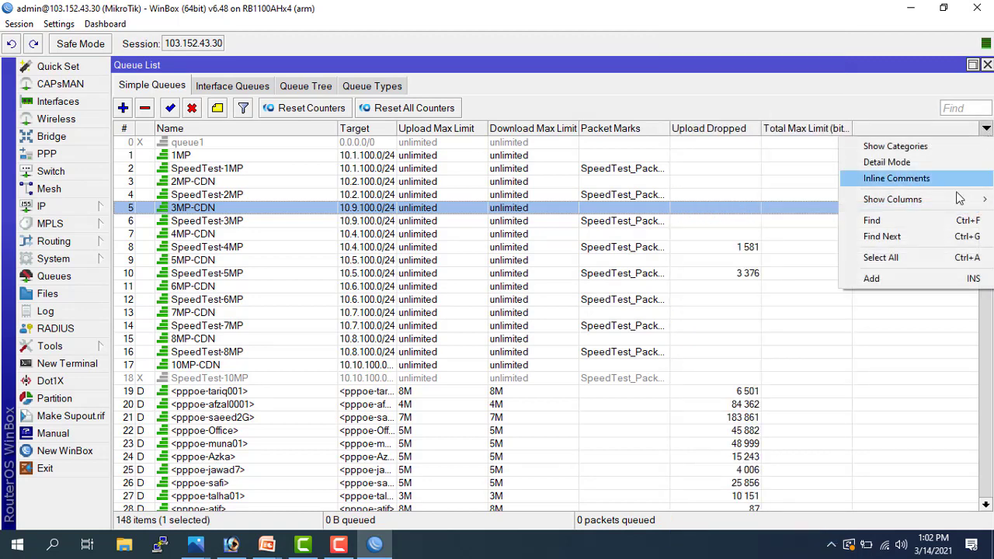
pyautogui.moveTo(856, 199)
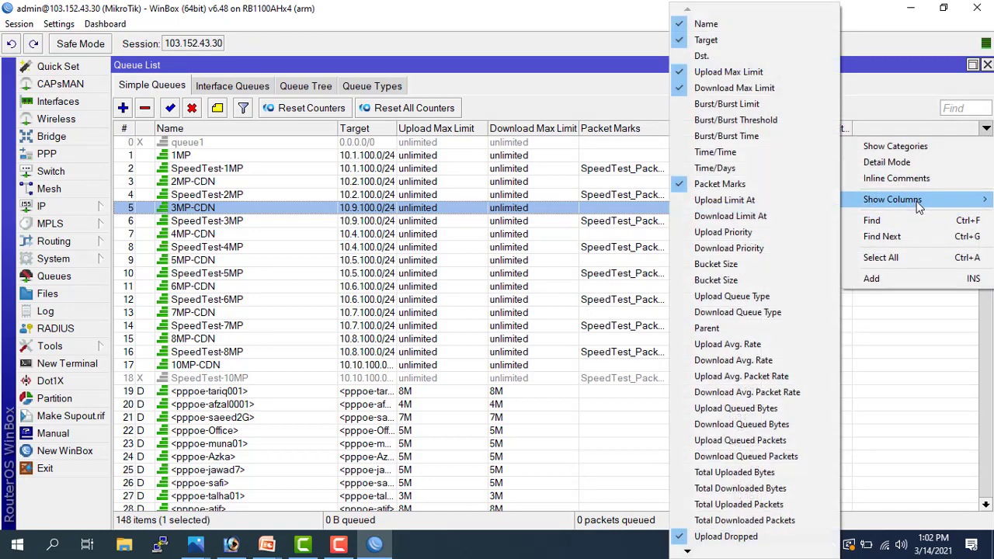
pyautogui.click(696, 539)
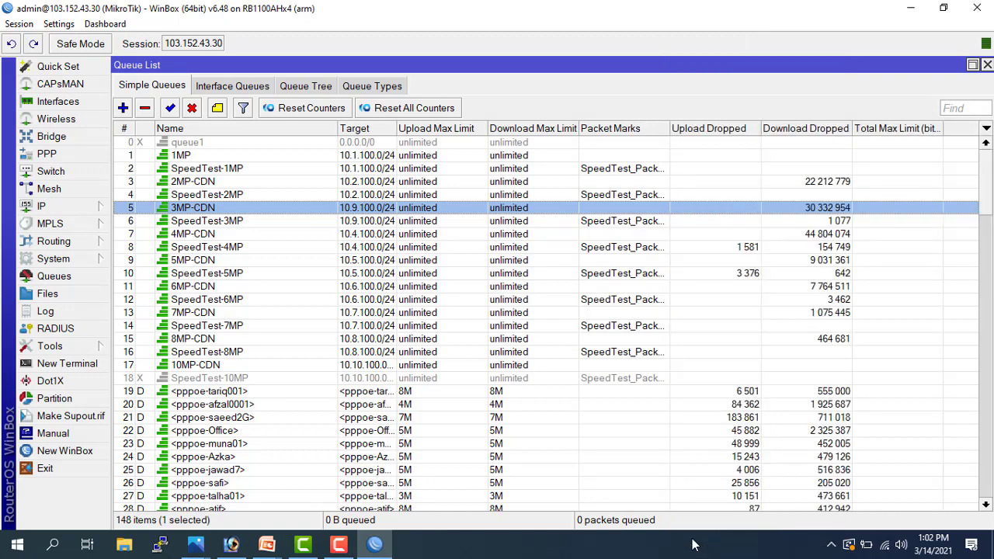
# Open the 3MP-CDN simple queue, examine its live upload and download traffic, and close it without changes
pyautogui.doubleClick(230, 211)
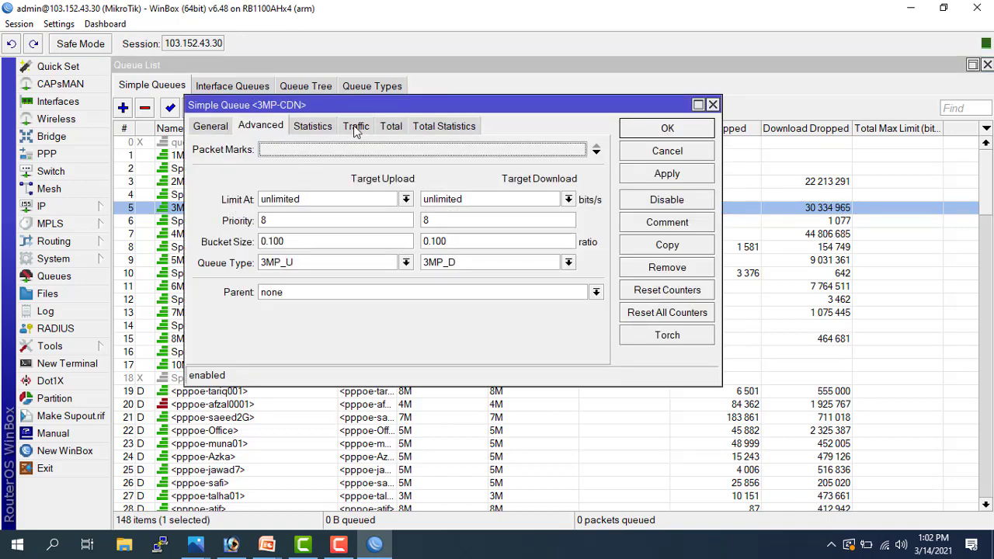
pyautogui.click(355, 127)
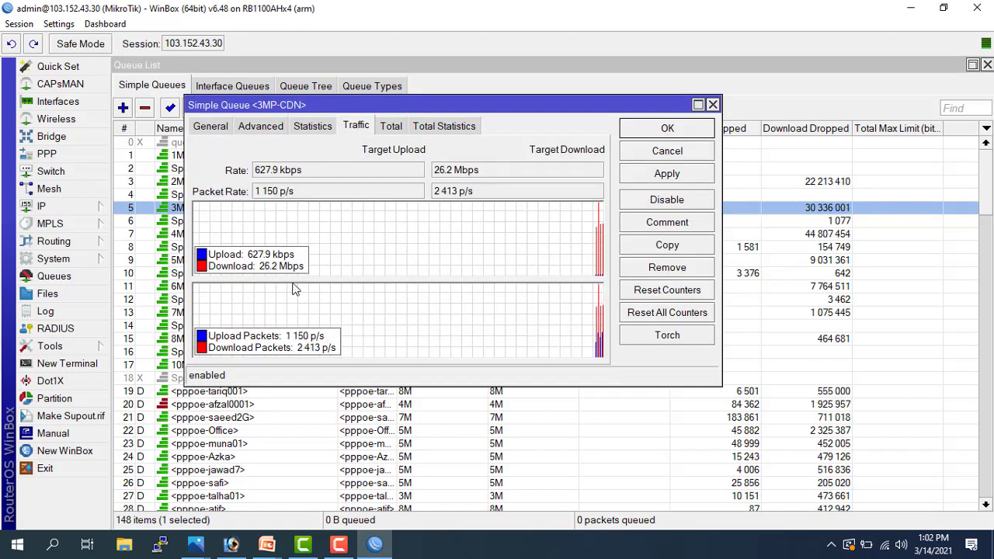
pyautogui.moveTo(322, 97); pyautogui.dragTo(432, 77)
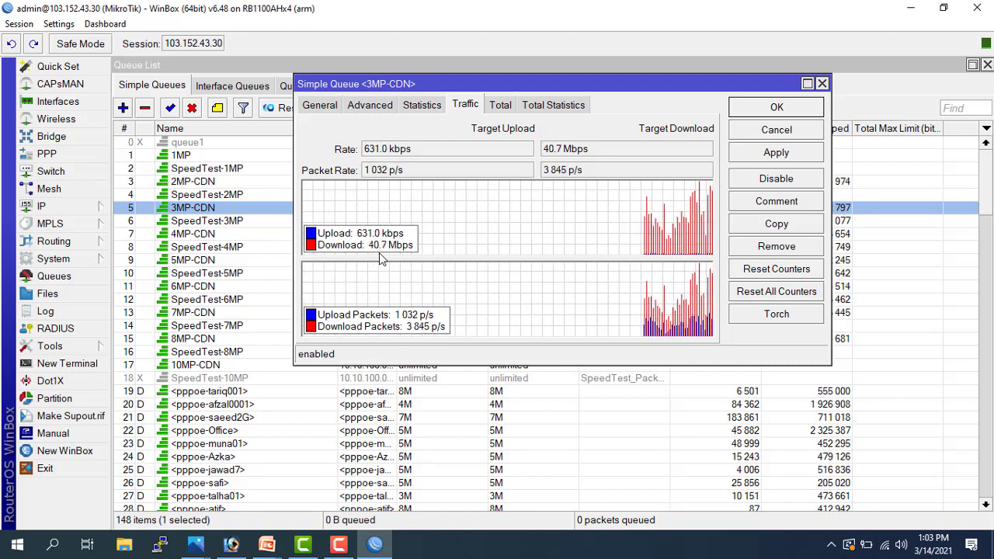
pyautogui.click(750, 137)
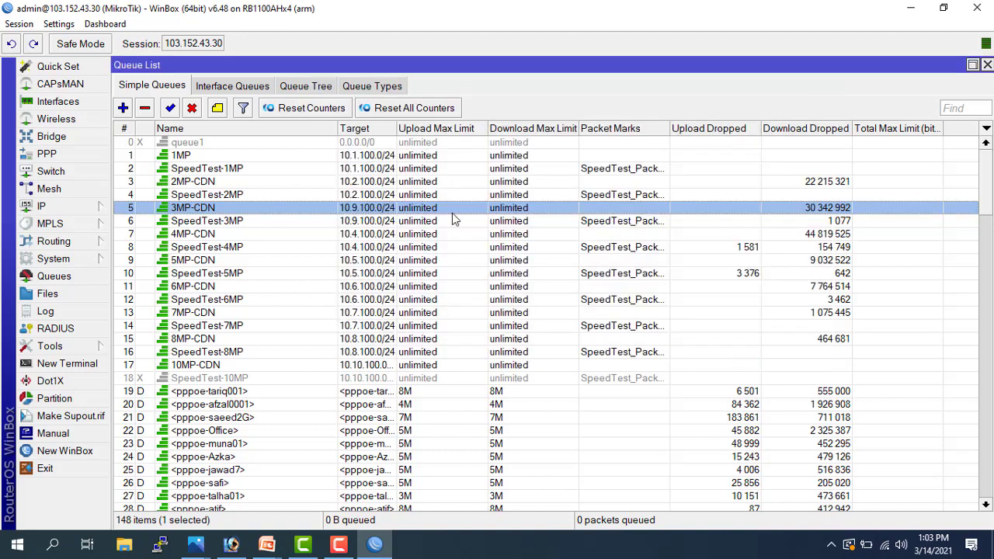
# Open the 4MP-CDN simple queue and examine its live download rate
pyautogui.click(224, 234)
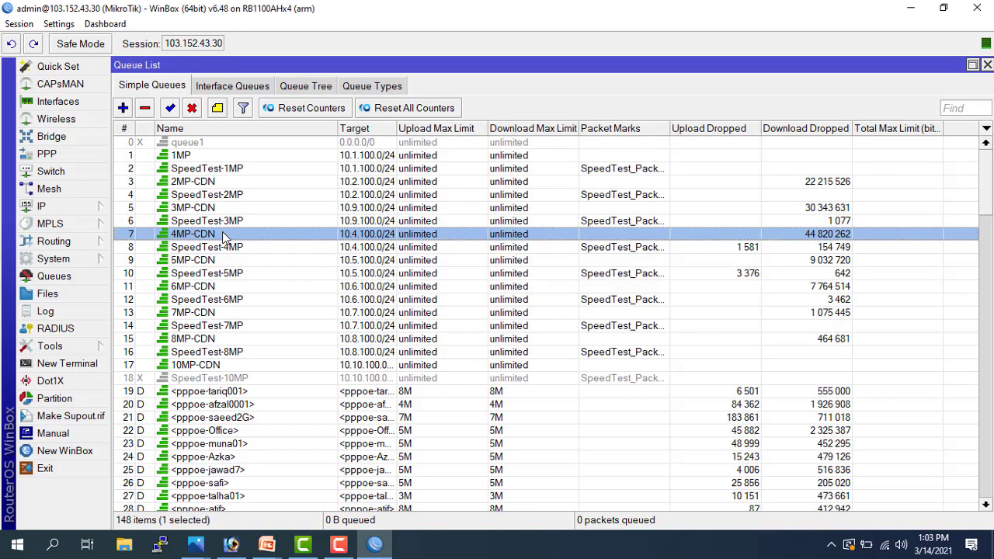
pyautogui.doubleClick(223, 234)
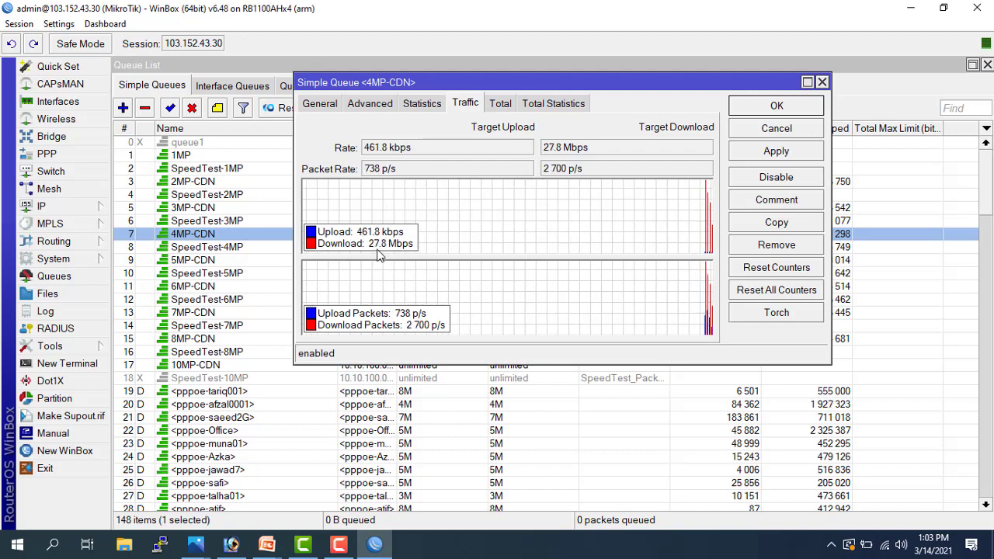
pyautogui.moveTo(614, 153); pyautogui.dragTo(541, 155)
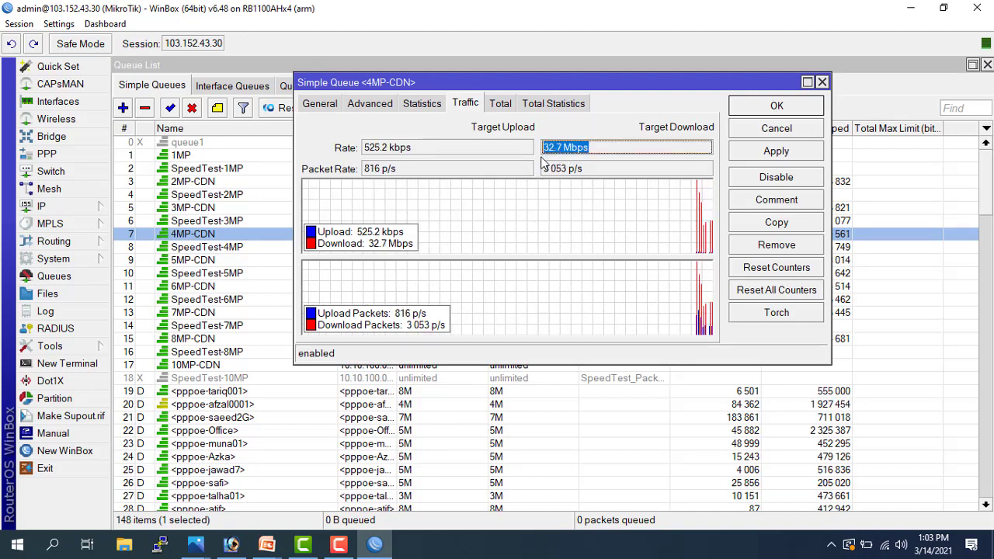
pyautogui.click(596, 151)
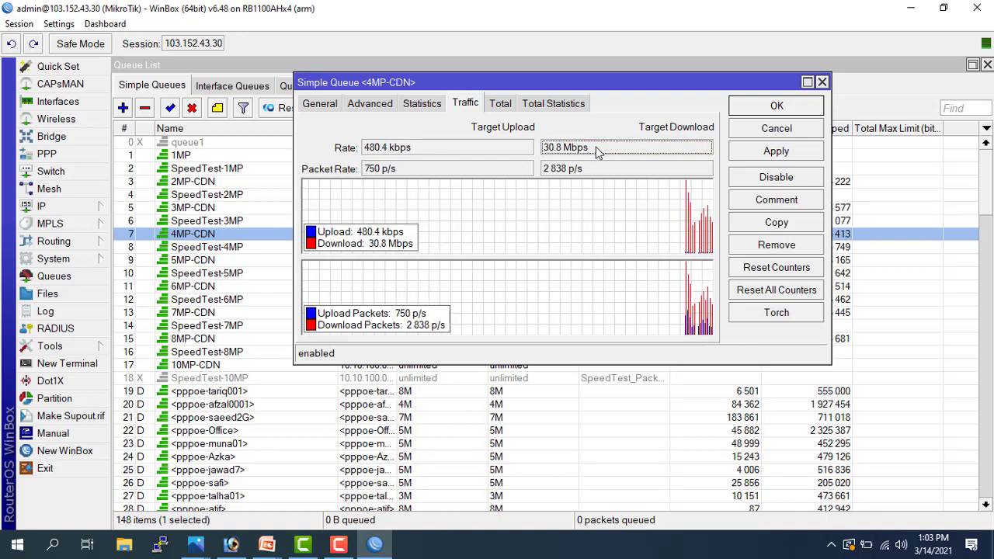
# Examine the target range and destination subnet of the 4MP-CDN queue
pyautogui.click(321, 105)
pyautogui.moveTo(444, 148); pyautogui.dragTo(379, 149)
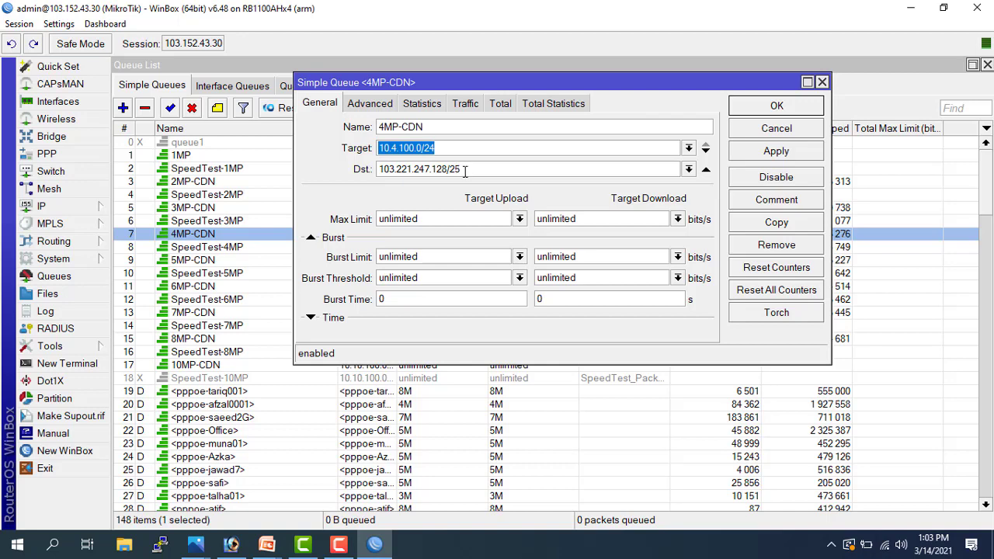
pyautogui.moveTo(459, 169); pyautogui.dragTo(375, 169)
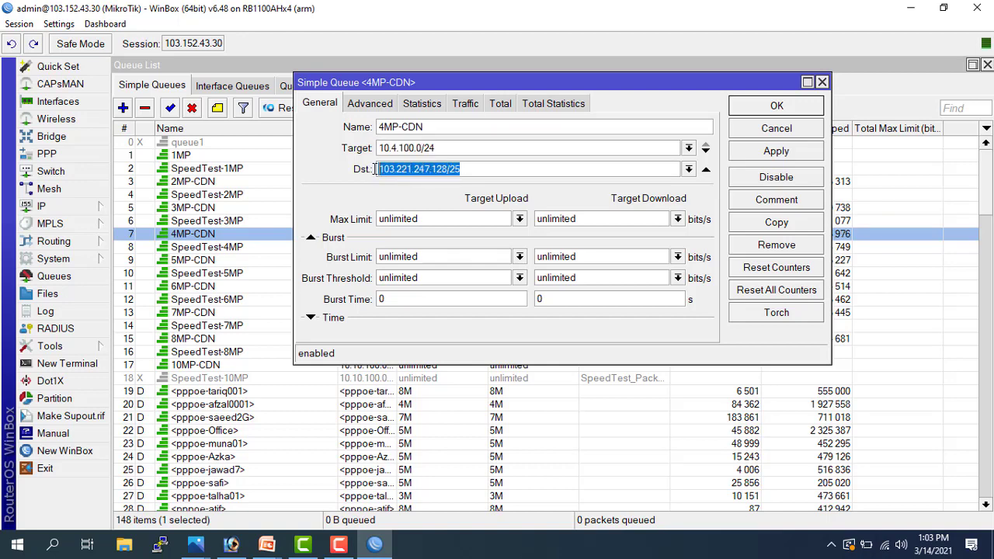
# Check the 4MP-CDN queue's upload and download queue types against its destination subnet, and return to its live traffic graphs
pyautogui.click(372, 105)
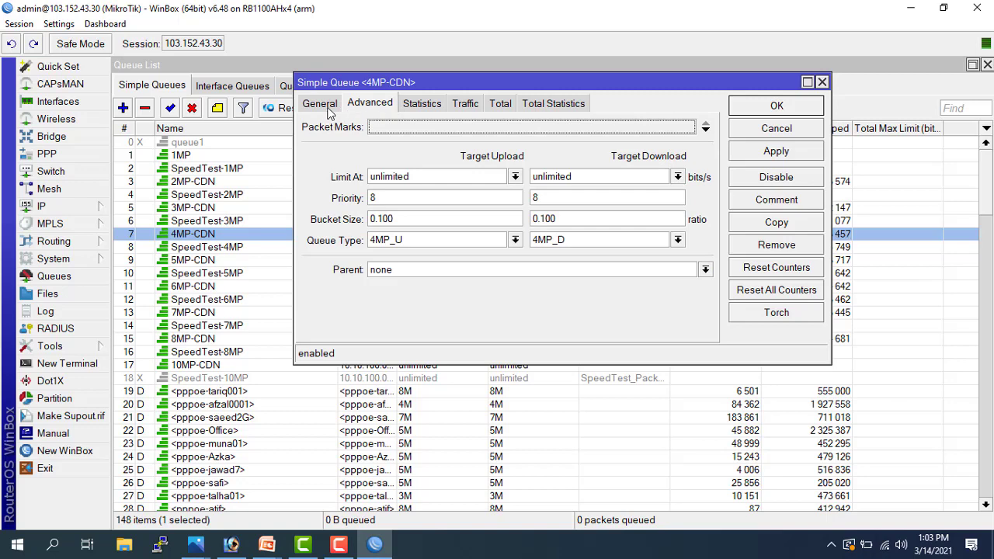
pyautogui.click(326, 107)
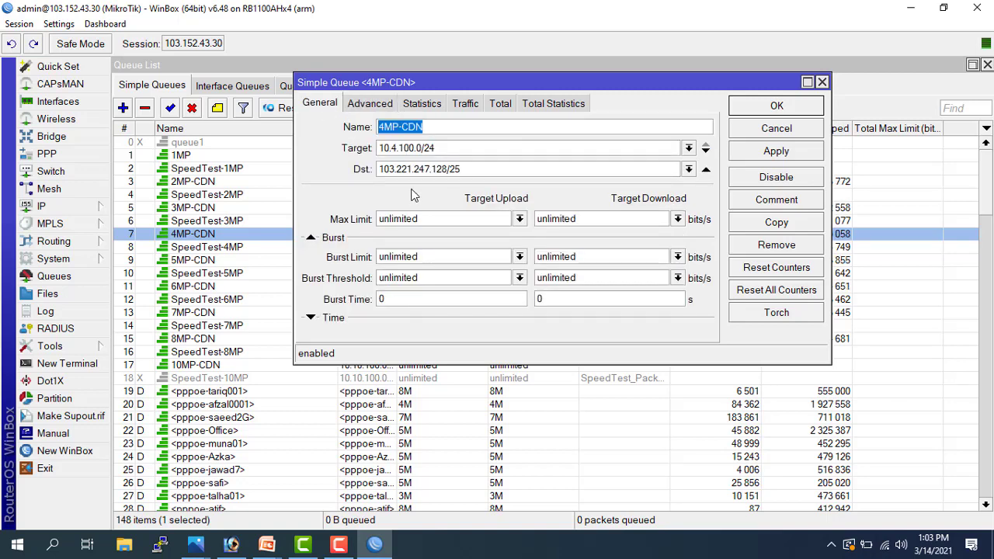
pyautogui.moveTo(466, 169); pyautogui.dragTo(373, 178)
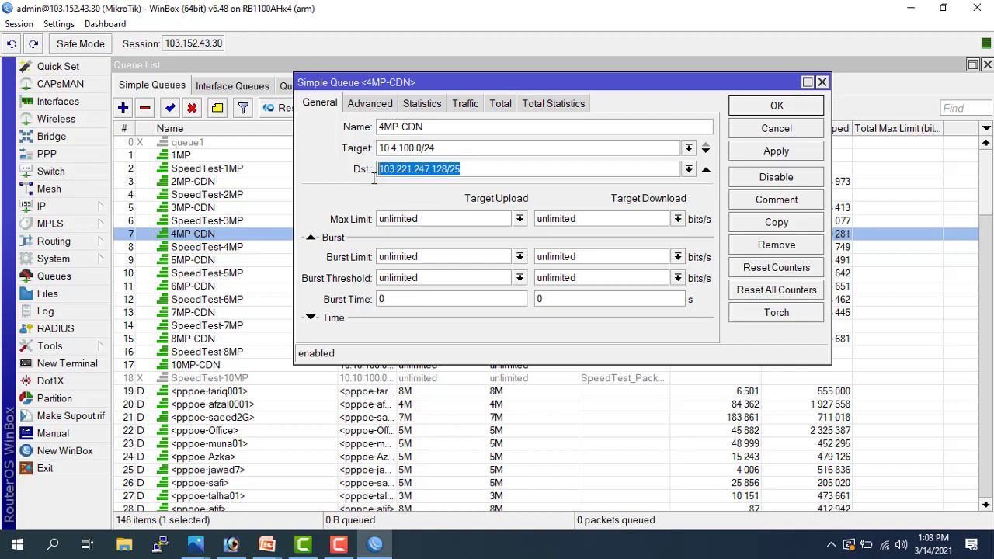
pyautogui.click(463, 173)
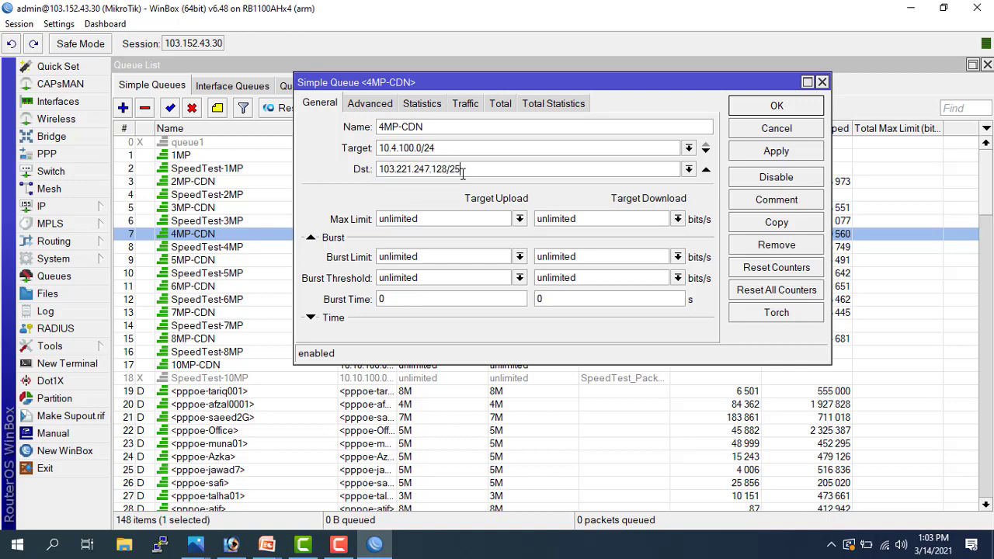
pyautogui.click(373, 106)
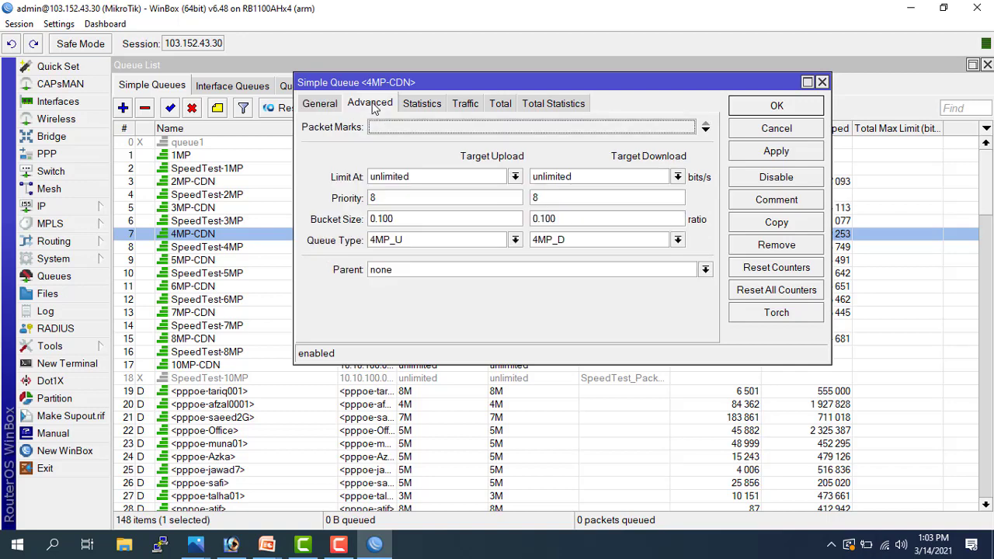
pyautogui.click(463, 104)
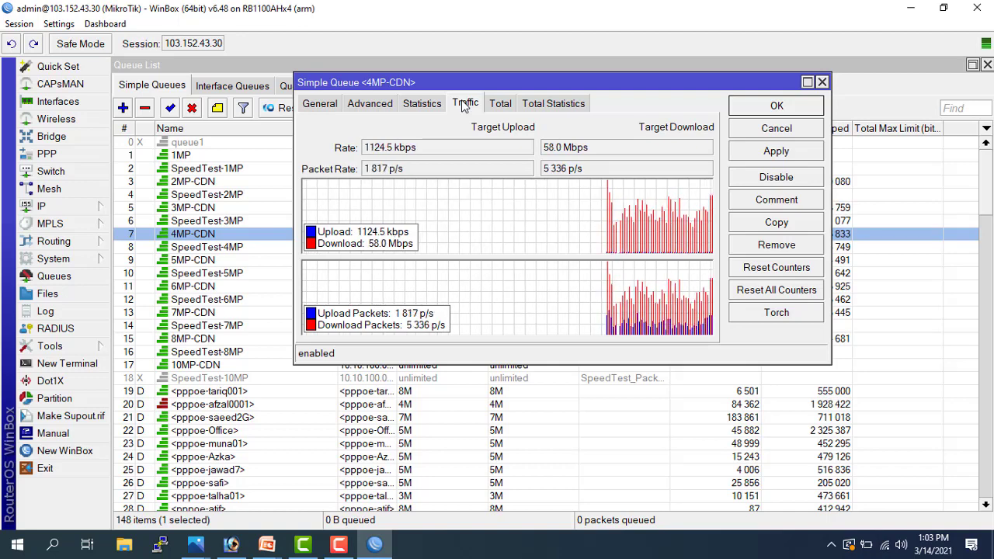
# Switch to Presentation2 in PowerPoint and present the "YouTube Server" and "Why should we think about these CDNs?" slides full screen
pyautogui.click(339, 545)
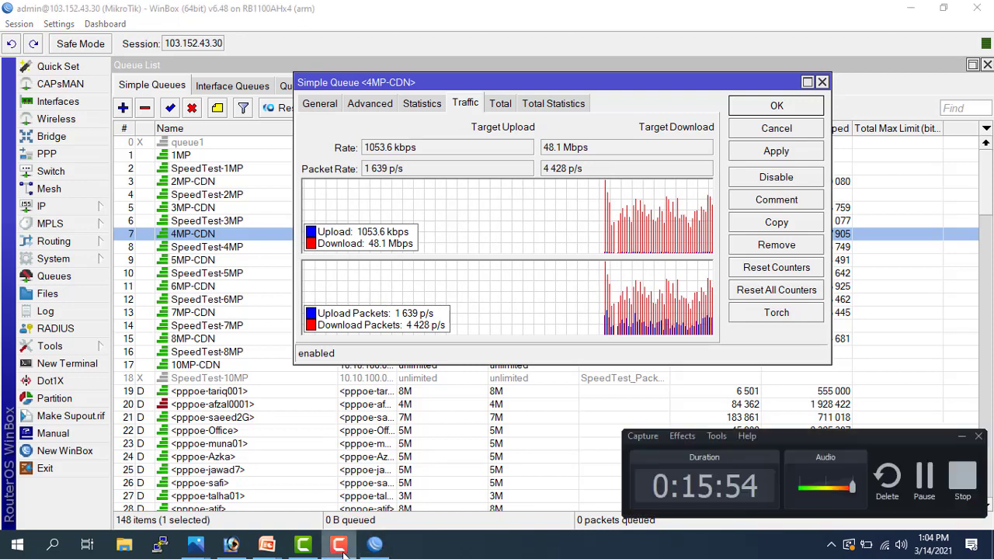
pyautogui.moveTo(266, 547)
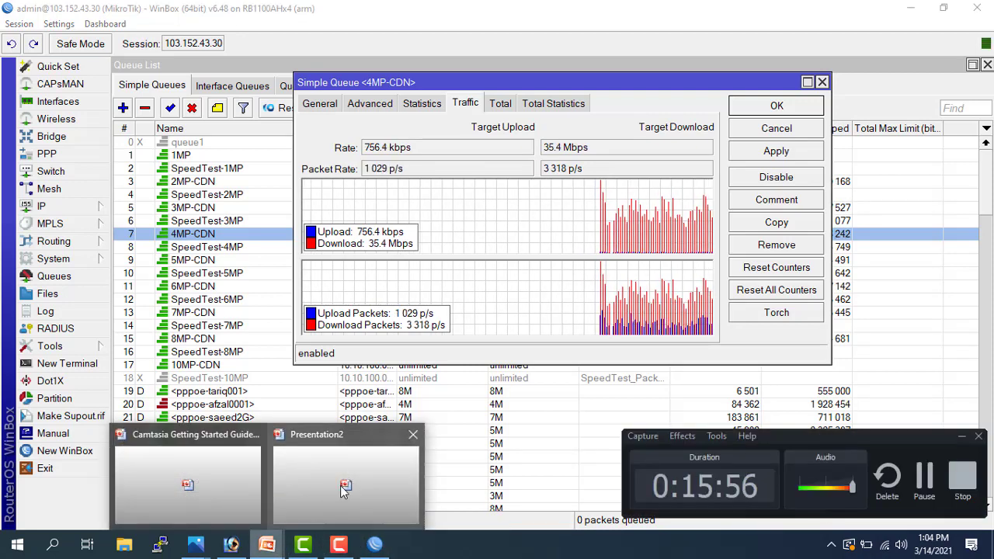
pyautogui.click(341, 486)
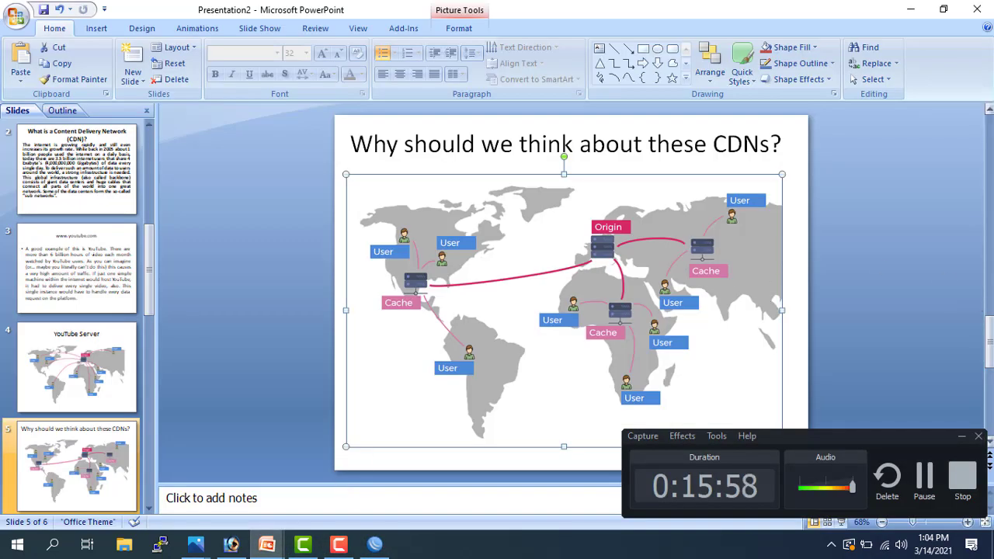
pyautogui.click(961, 439)
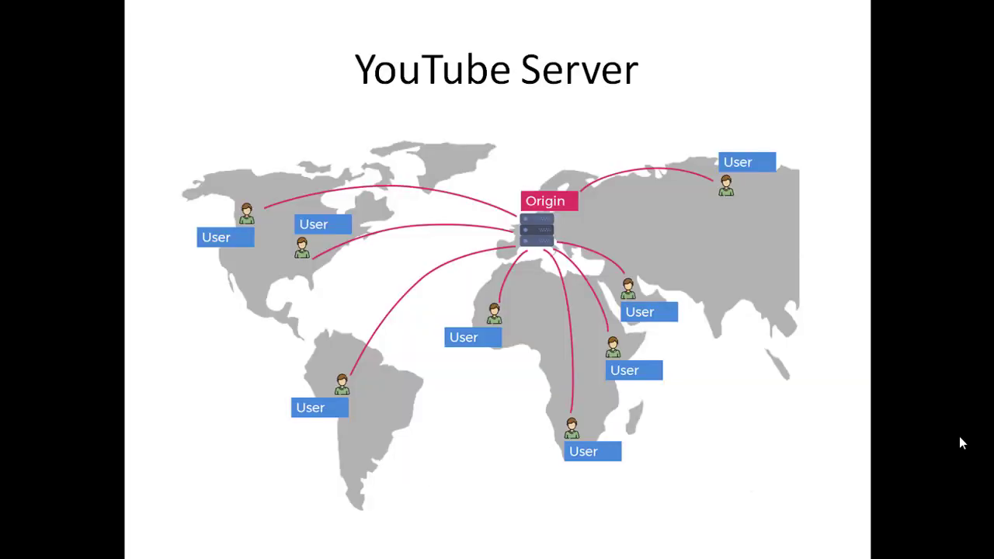
pyautogui.press('Right')
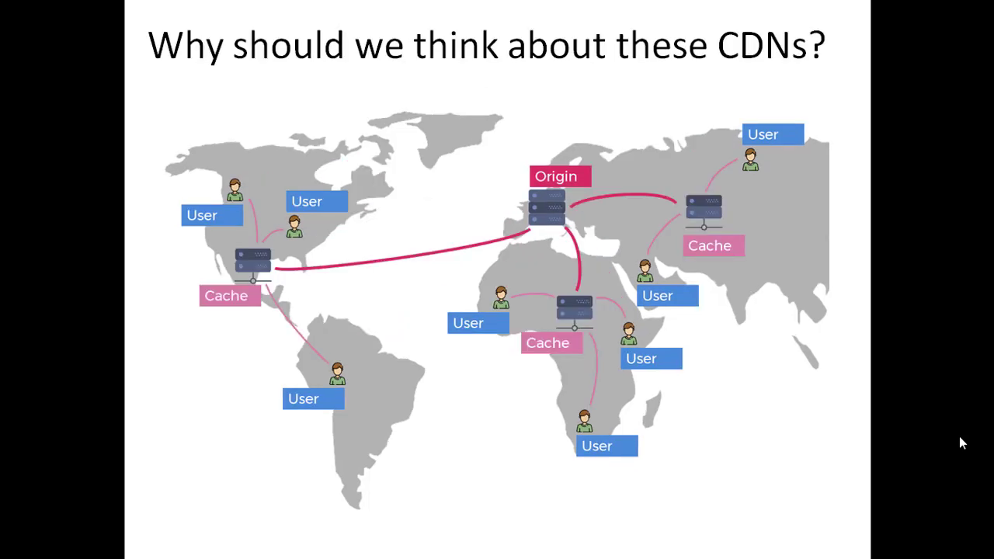